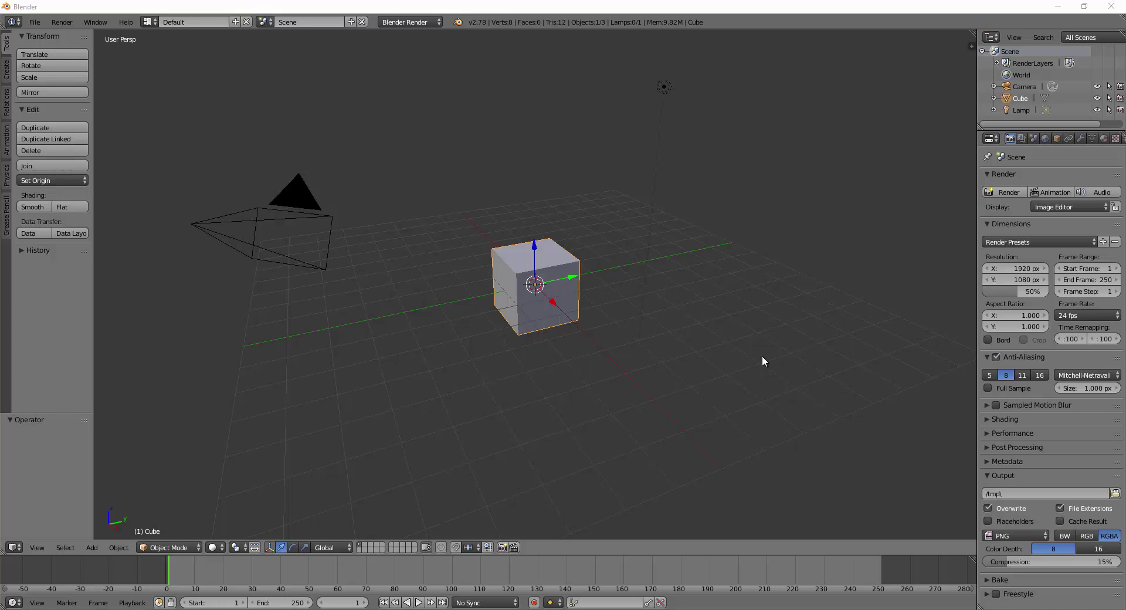
# - Delete the default cube and add a UV sphere mesh at the scene's origin
pyautogui.press('x')
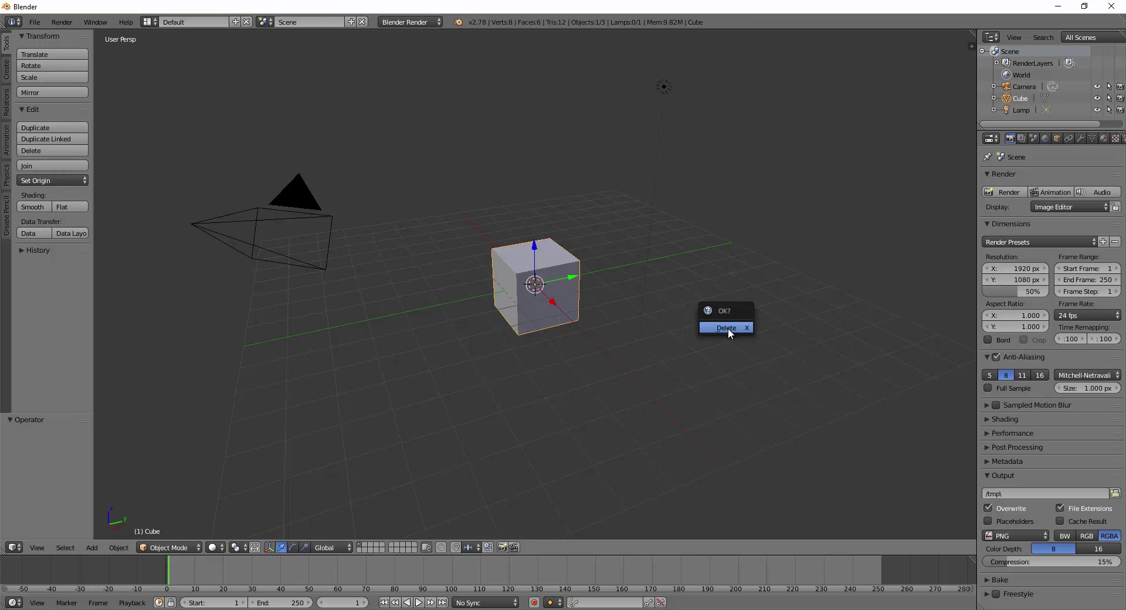
pyautogui.click(728, 327)
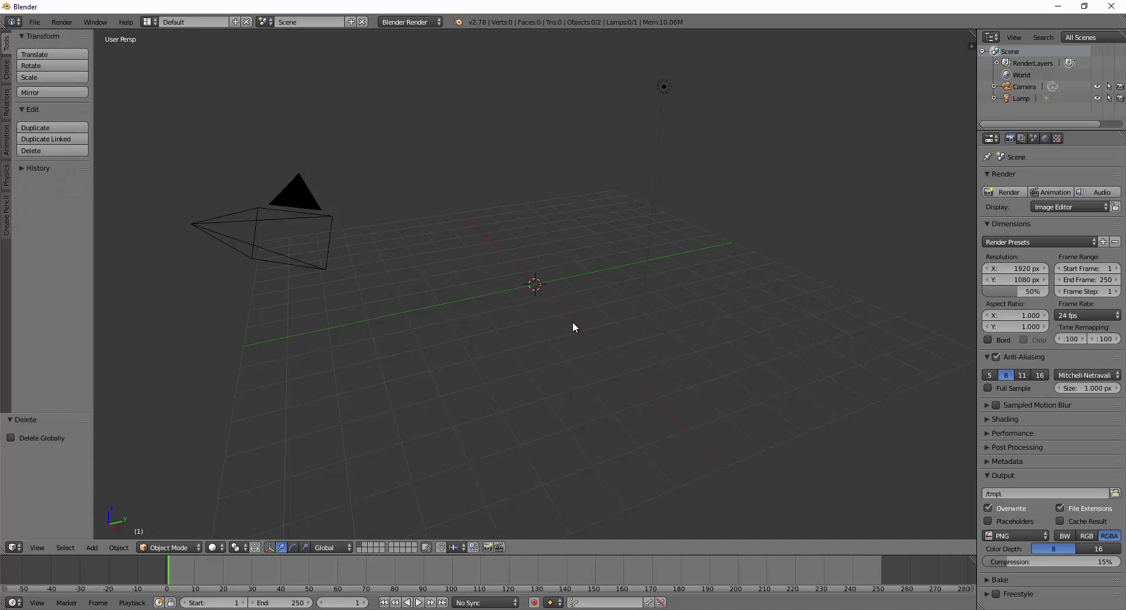
pyautogui.hotkey('shift', 'a')
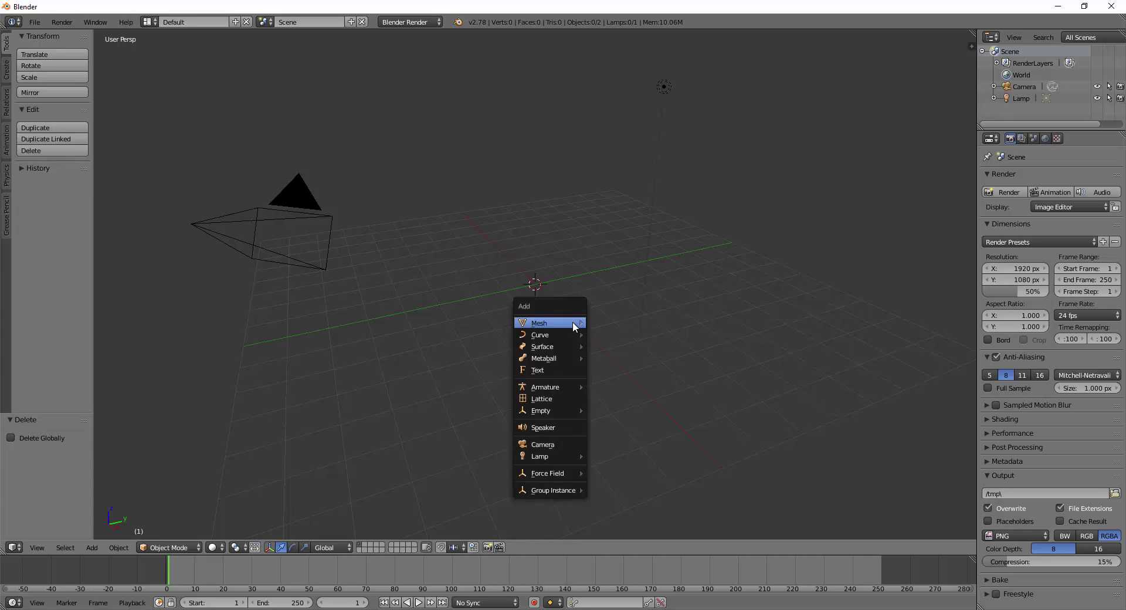
pyautogui.moveTo(573, 323)
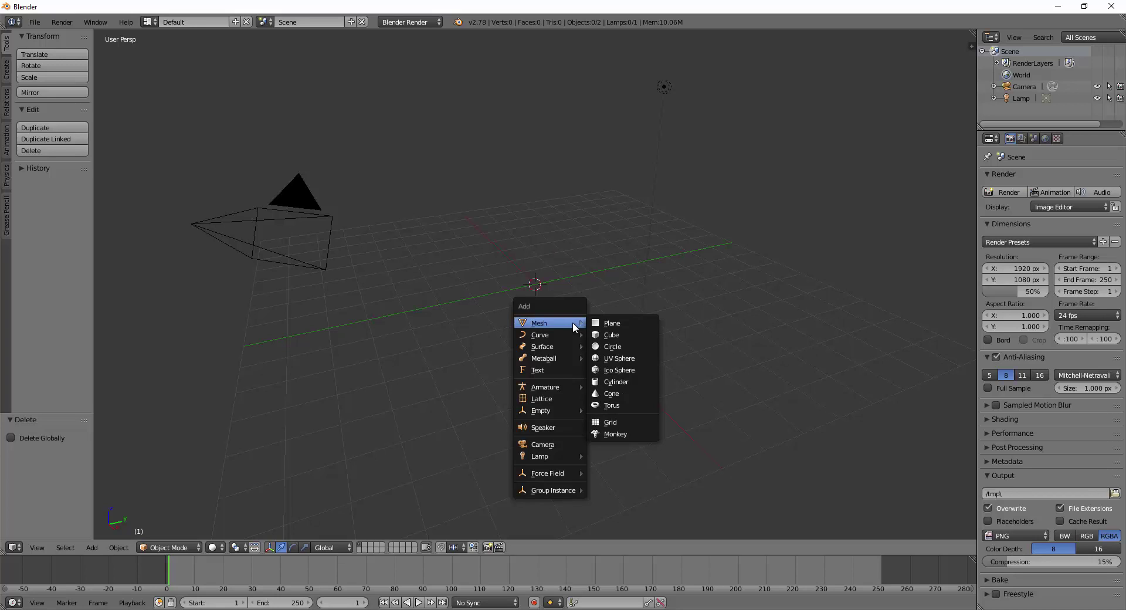
pyautogui.click(633, 358)
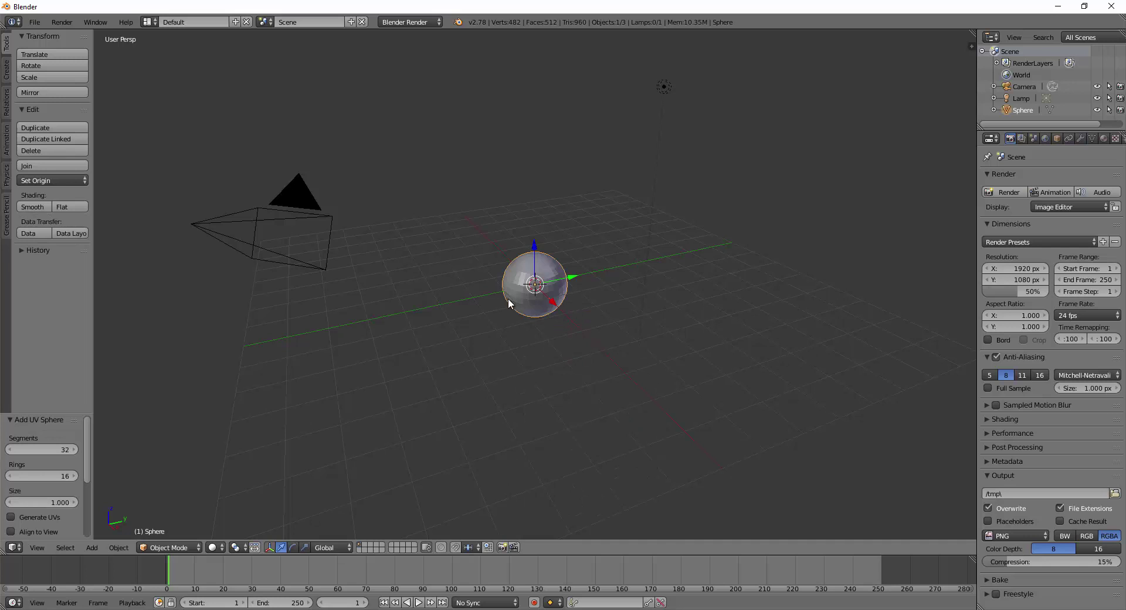
# - Set up the sphere for face editing in front orthographic wireframe view, with face selection mode on and nothing selected
pyautogui.scroll(5, 509, 297)
pyautogui.moveTo(584, 364)
pyautogui.mouseDown(button='middle')
pyautogui.moveTo(721, 370)
pyautogui.moveTo(626, 312)
pyautogui.moveTo(616, 354)
pyautogui.moveTo(664, 352)
pyautogui.moveTo(683, 331)
pyautogui.mouseUp(button='middle')
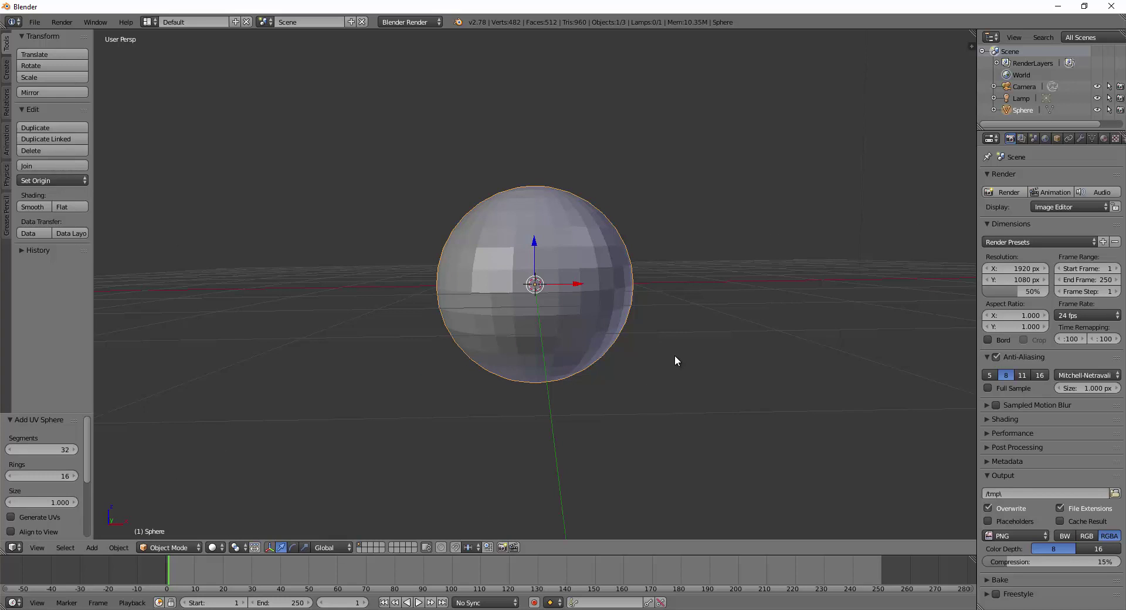
pyautogui.press('KP_1')
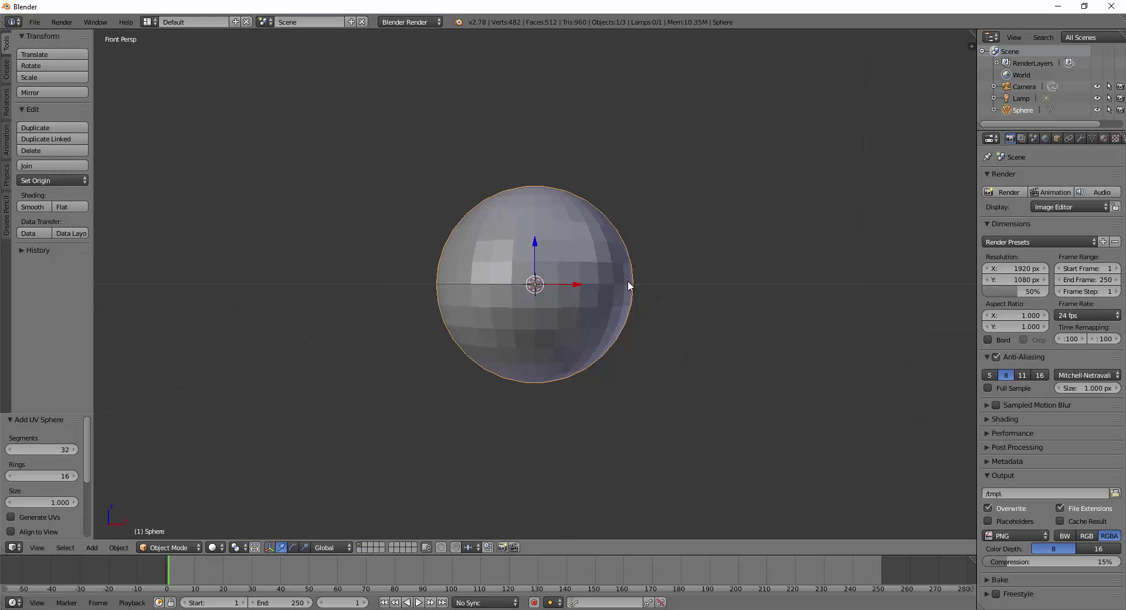
pyautogui.press('KP_5')
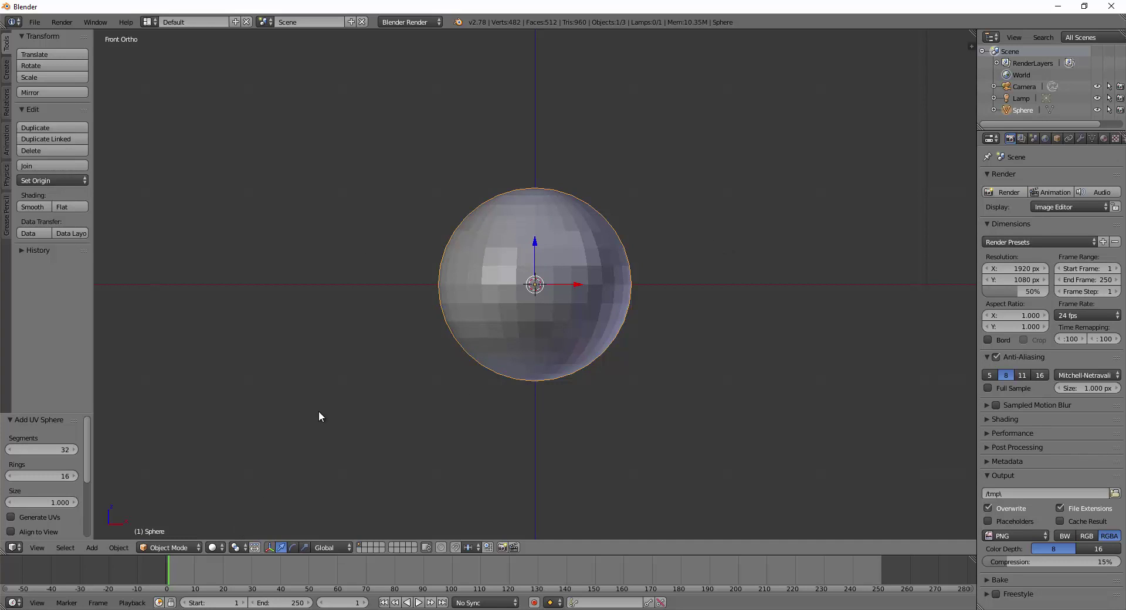
pyautogui.press('Tab')
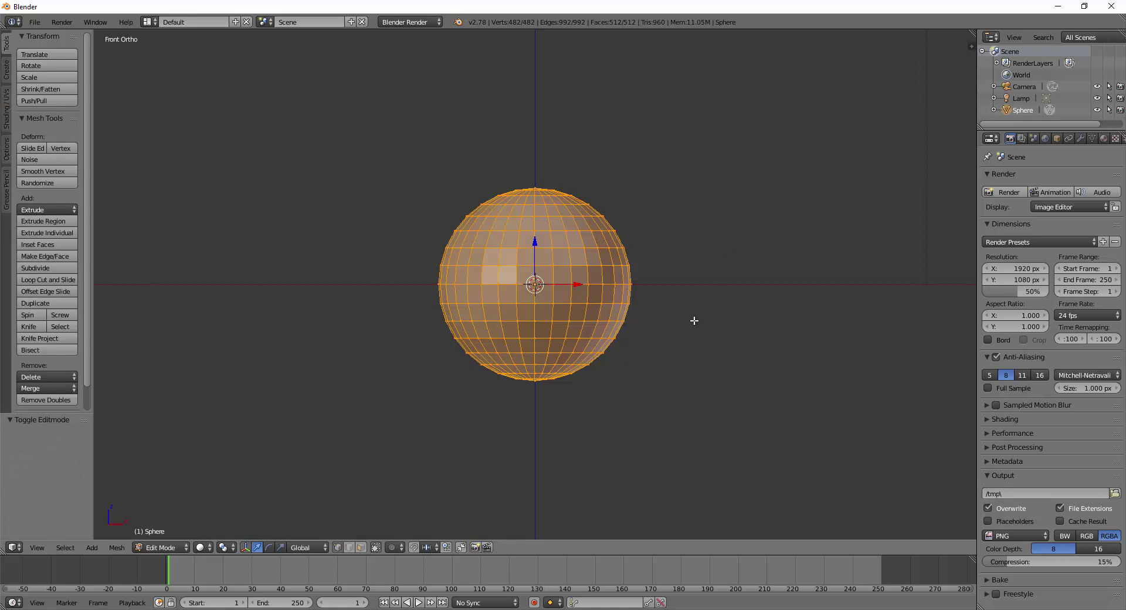
pyautogui.press('Tab')
pyautogui.press('Tab')
pyautogui.press('z')
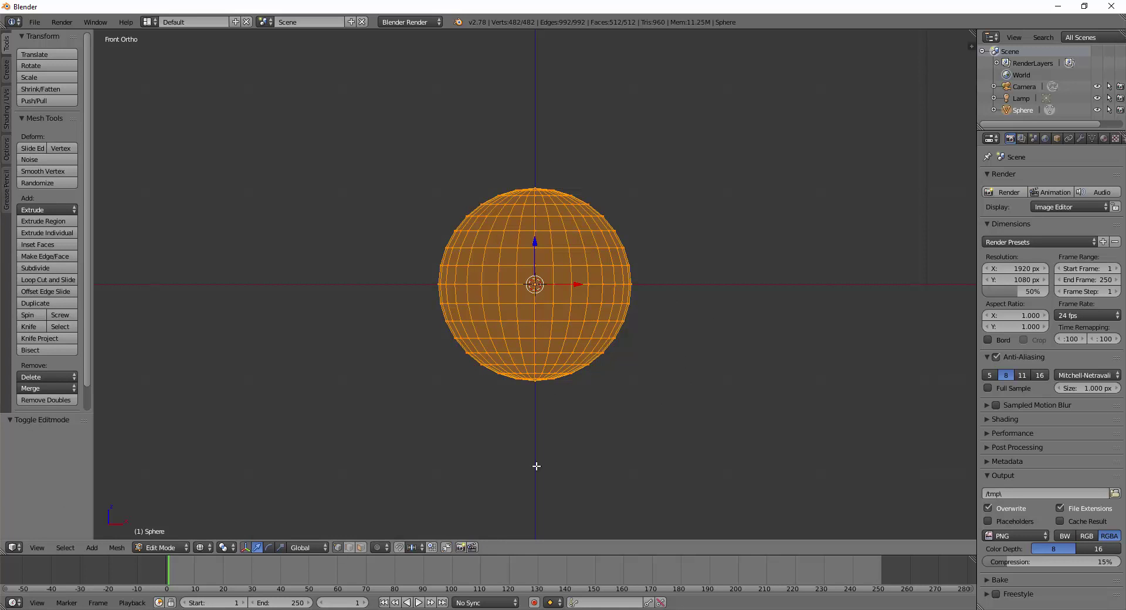
pyautogui.click(361, 547)
pyautogui.press('a')
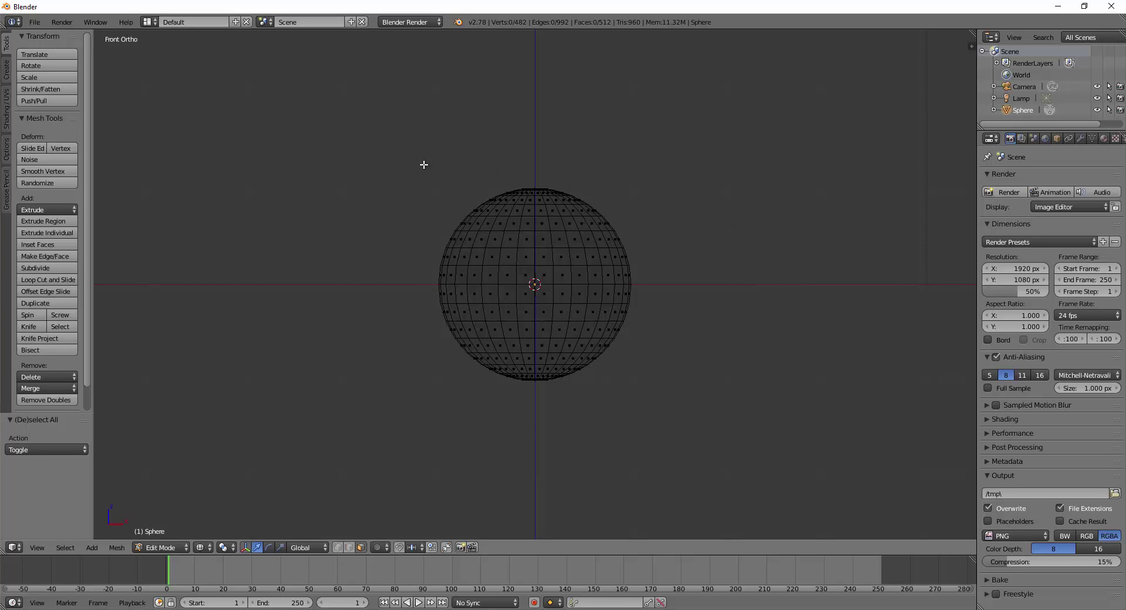
# - Delete all the sphere's faces from the top down to two rings below the equator, leaving a bowl
pyautogui.press('b')
pyautogui.moveTo(386, 139); pyautogui.dragTo(720, 317)
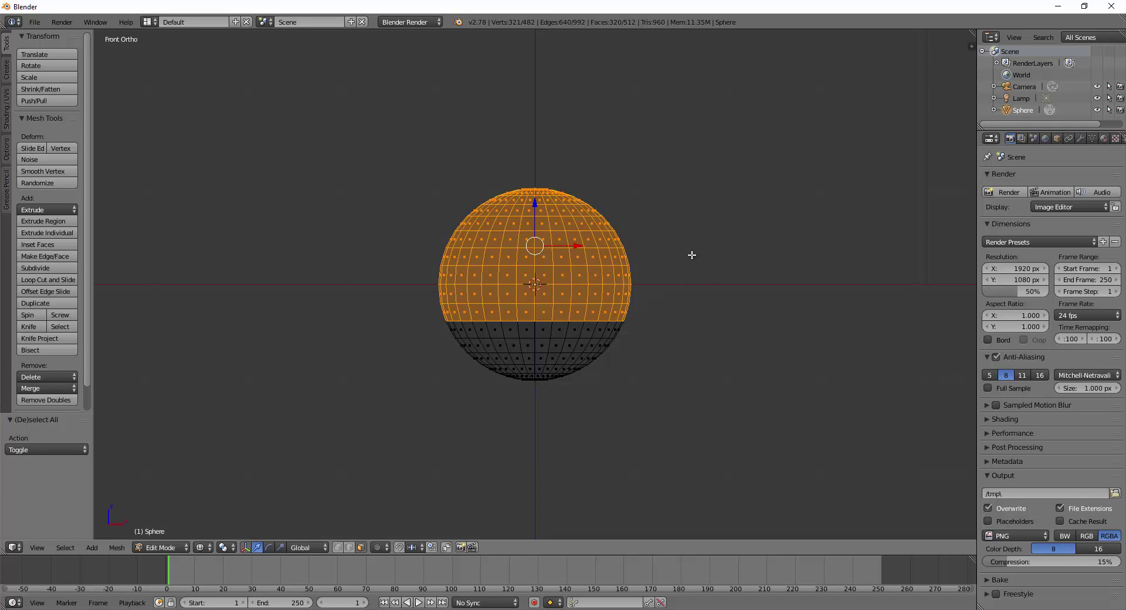
pyautogui.press('x')
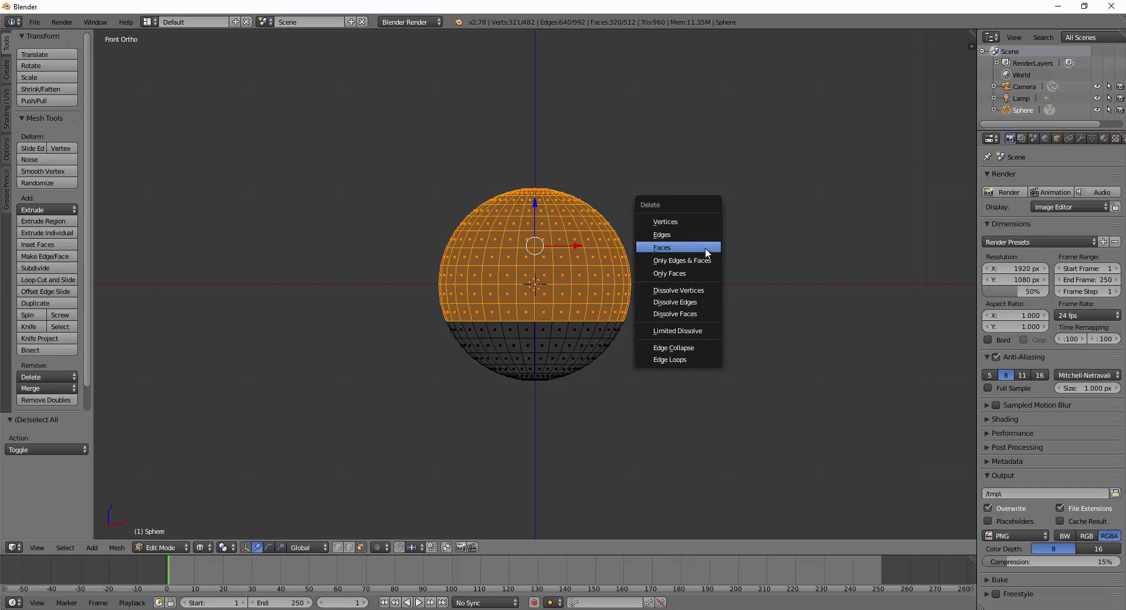
pyautogui.click(670, 248)
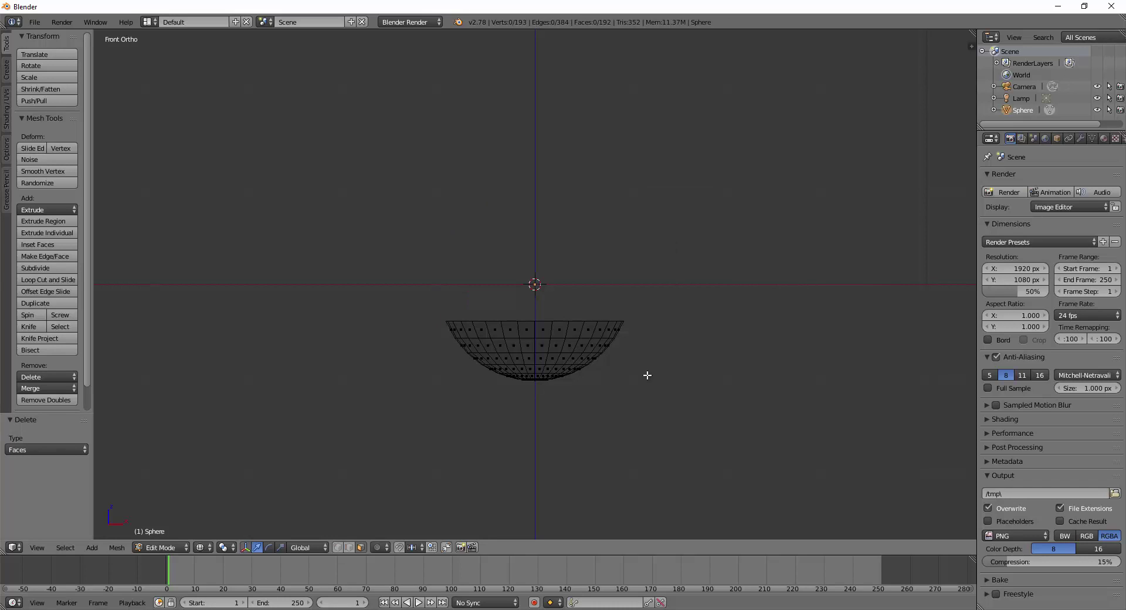
# - Move the bowl object up about 1.01 units along Z so its base rests near the grid plane
pyautogui.moveTo(704, 369); pyautogui.dragTo(694, 403, button='middle')
pyautogui.press('KP_1')
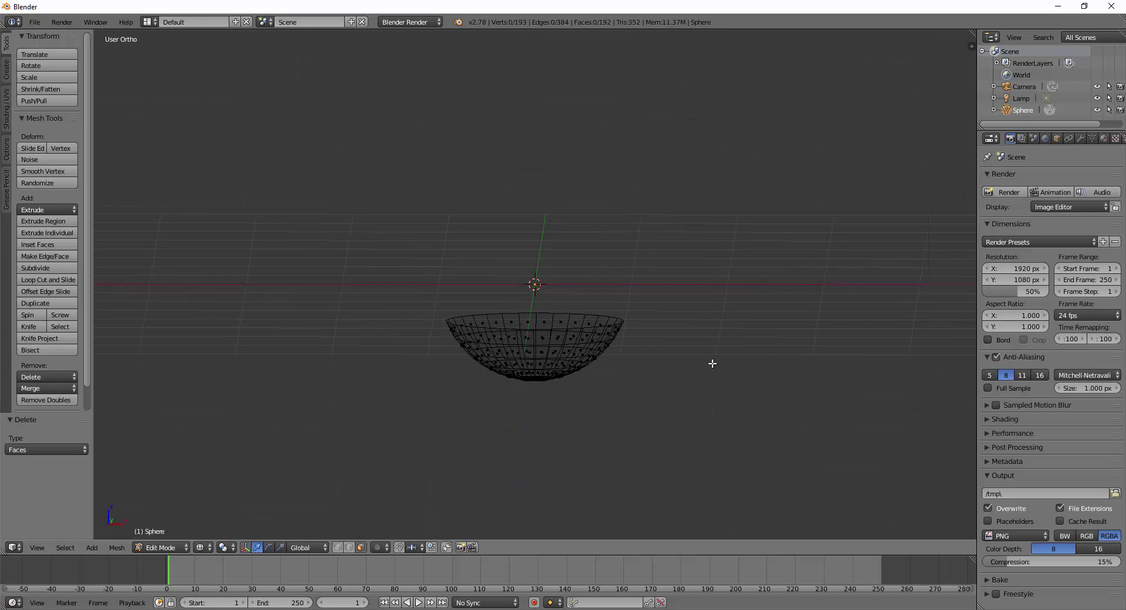
pyautogui.press('Tab')
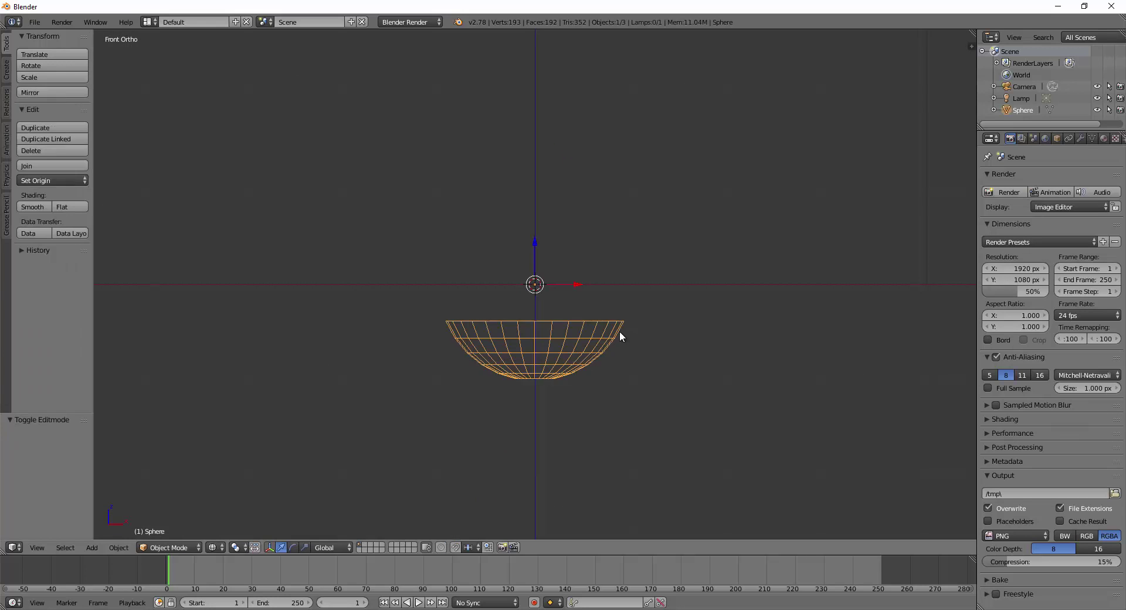
pyautogui.press('g')
pyautogui.press('z')
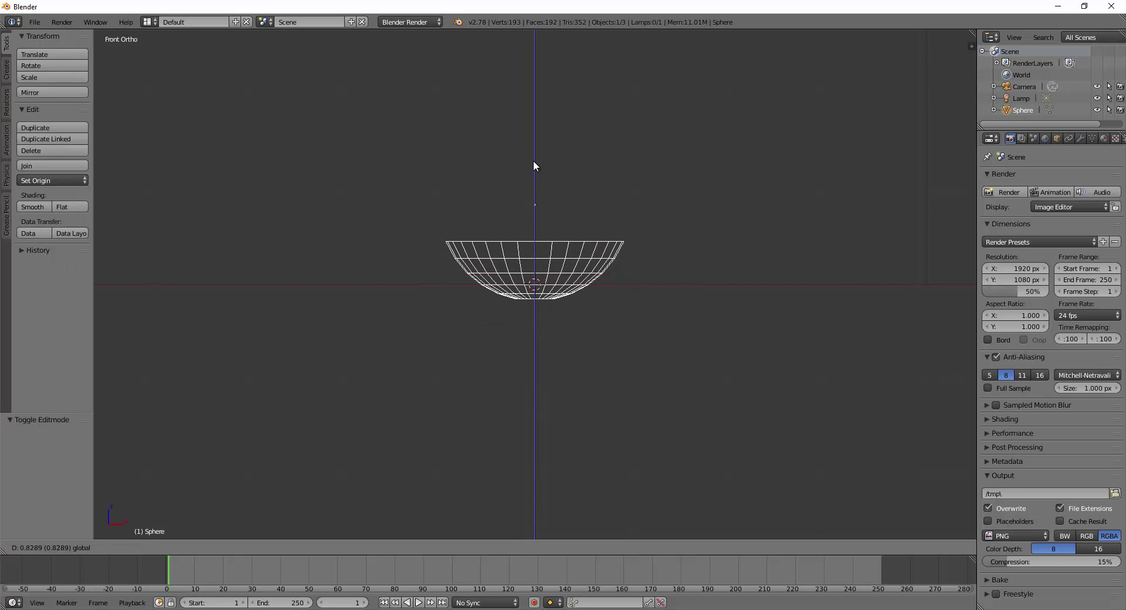
pyautogui.click(529, 147)
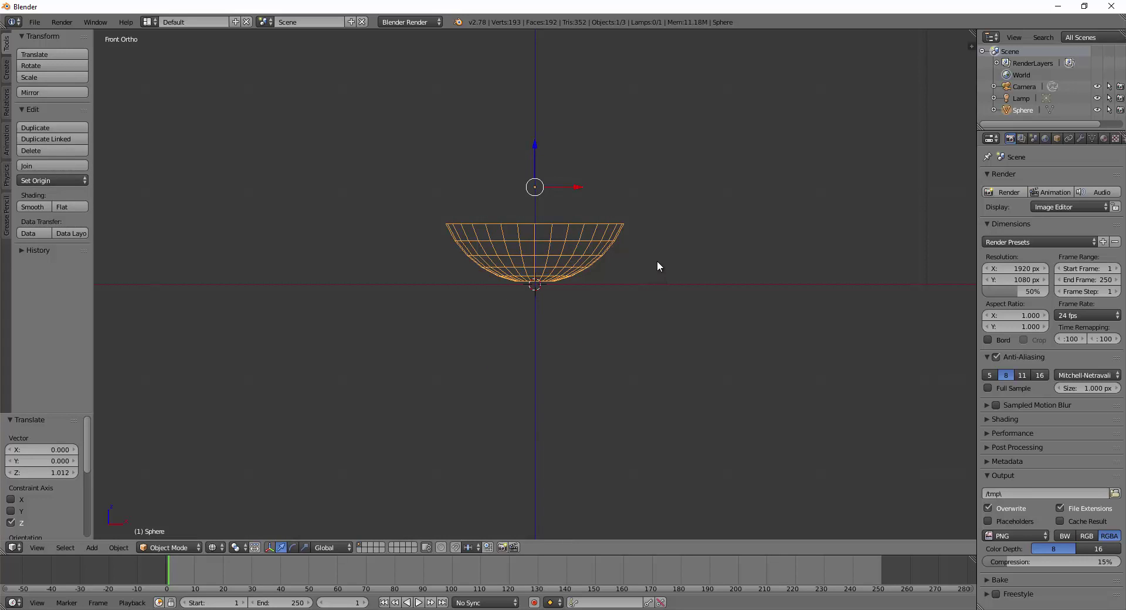
# - Flatten the whole bowl mesh in edit mode by scaling all its faces along Z to about 0.364
pyautogui.press('Tab')
pyautogui.moveTo(644, 350)
pyautogui.mouseDown(button='middle')
pyautogui.moveTo(626, 371)
pyautogui.moveTo(647, 354)
pyautogui.mouseUp(button='middle')
pyautogui.press('a')
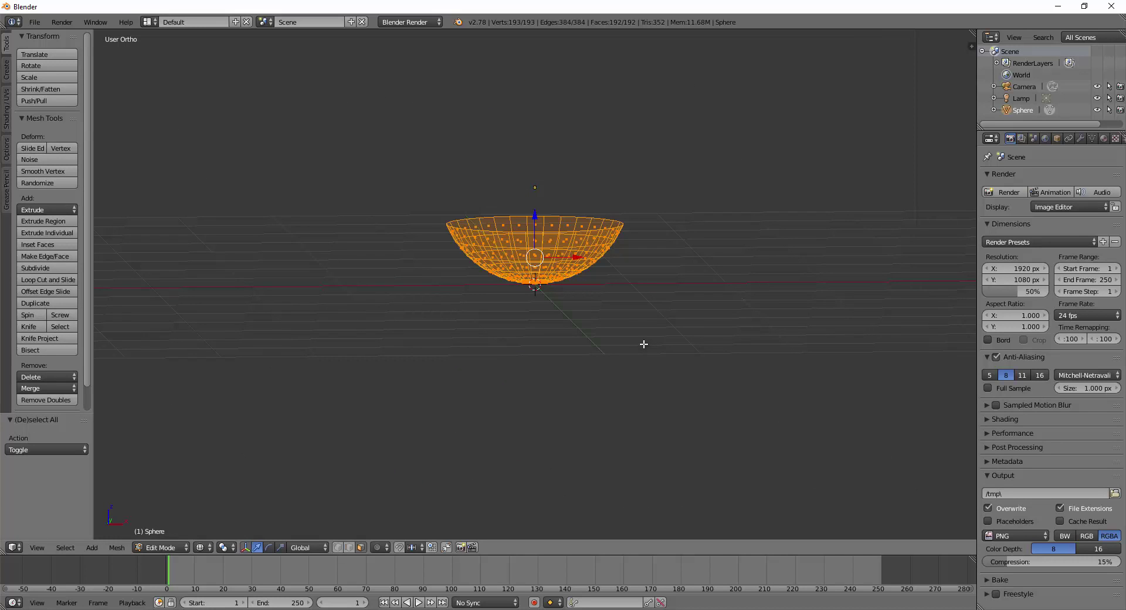
pyautogui.press('KP_1')
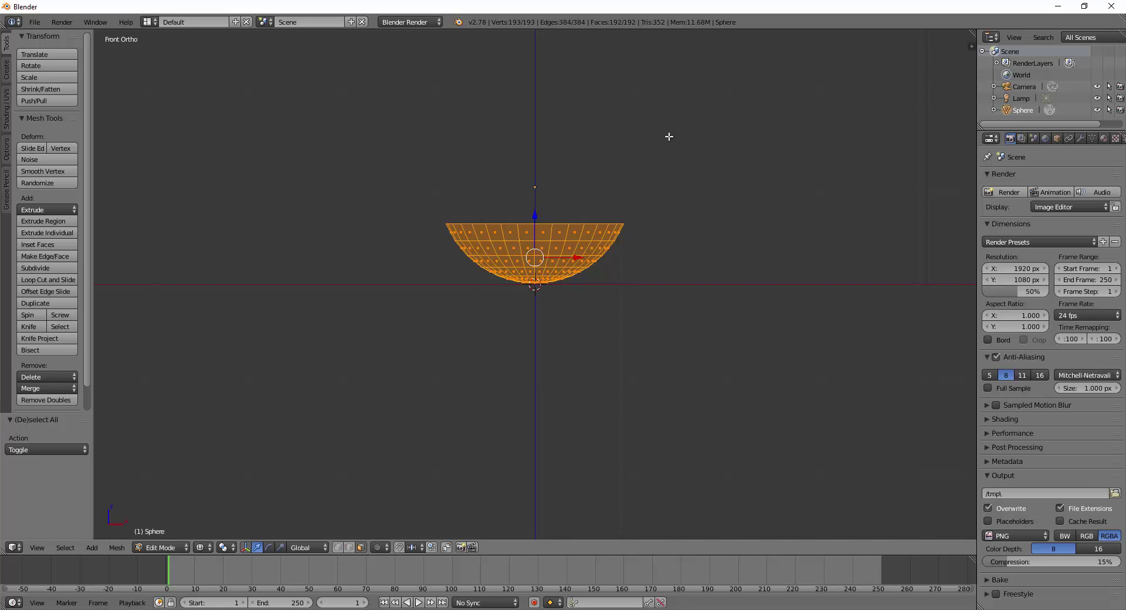
pyautogui.press('s')
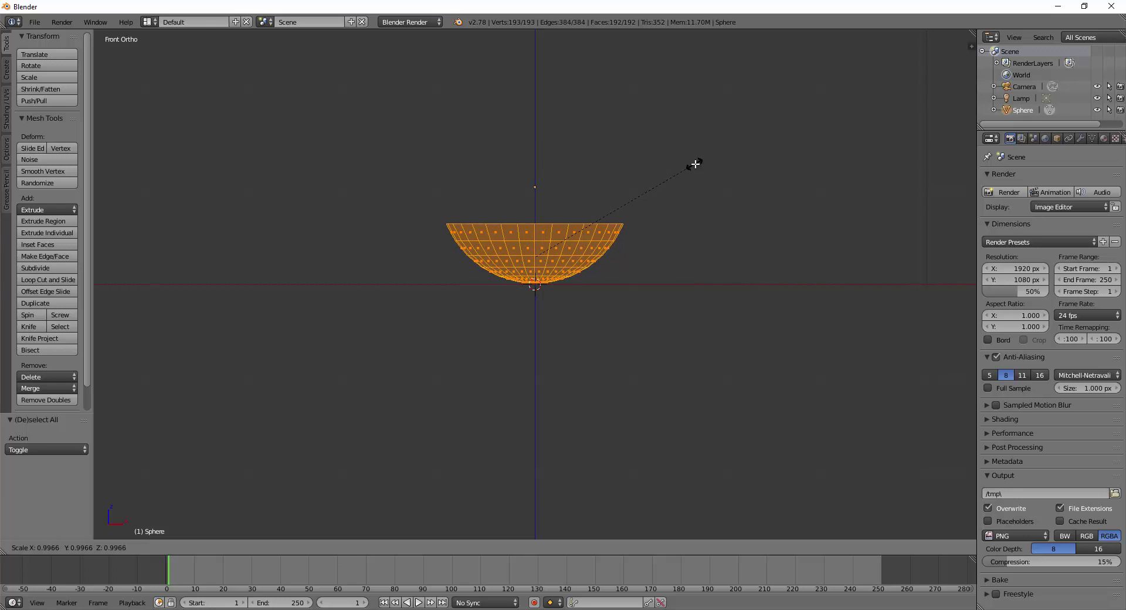
pyautogui.press('z')
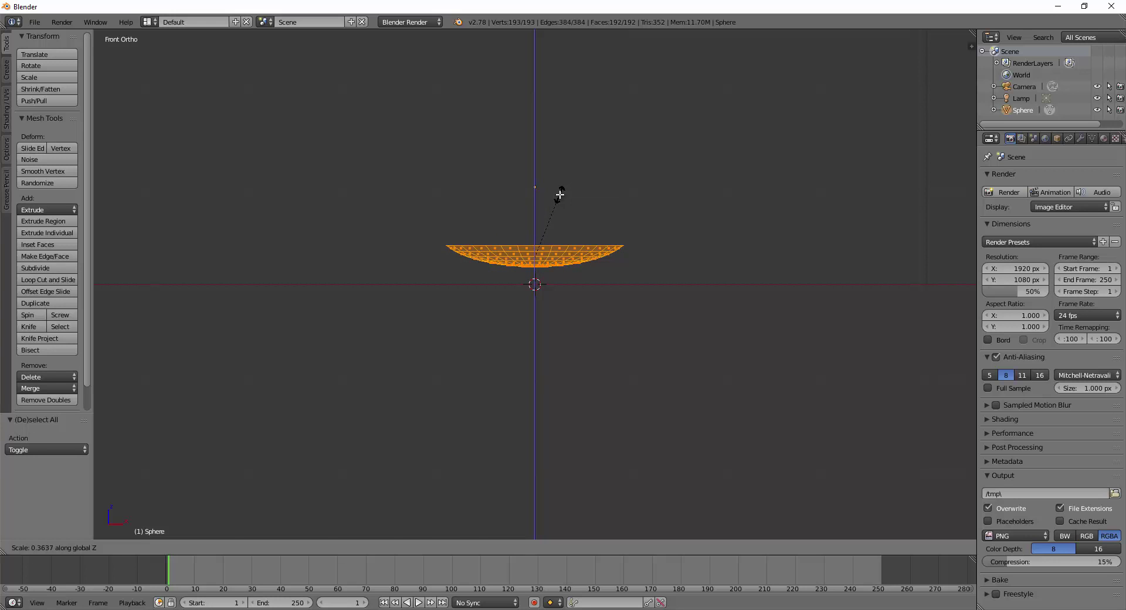
pyautogui.click(560, 195)
# - Switch to solid shading and narrow the whole bowl into an oval by scaling it along Y to about 0.523
pyautogui.moveTo(679, 256); pyautogui.dragTo(678, 284, button='middle')
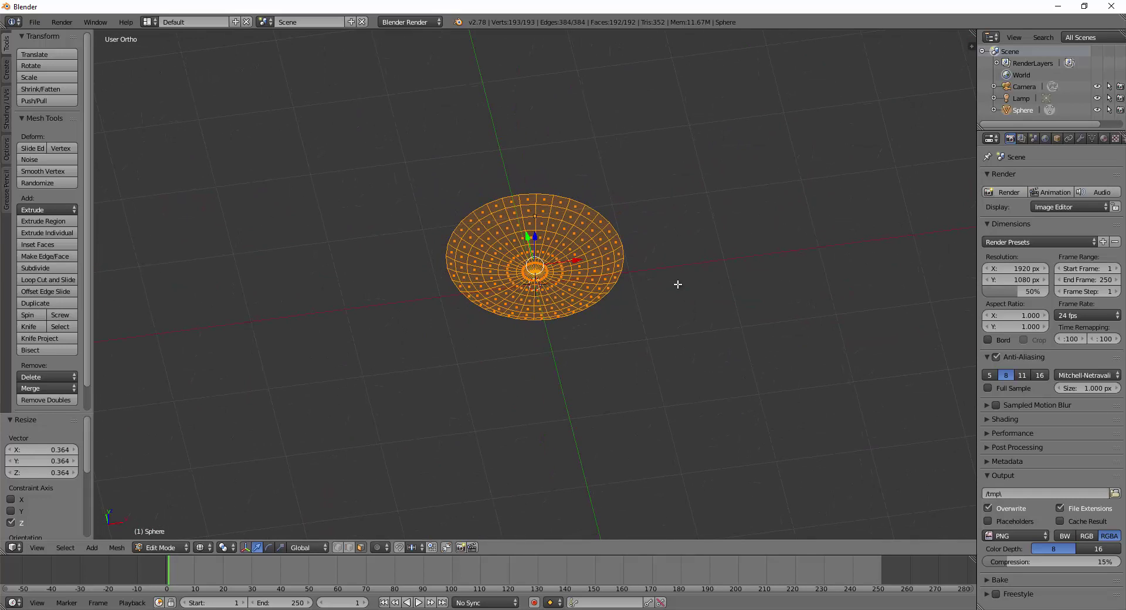
pyautogui.press('KP_5')
pyautogui.press('KP_5')
pyautogui.press('z')
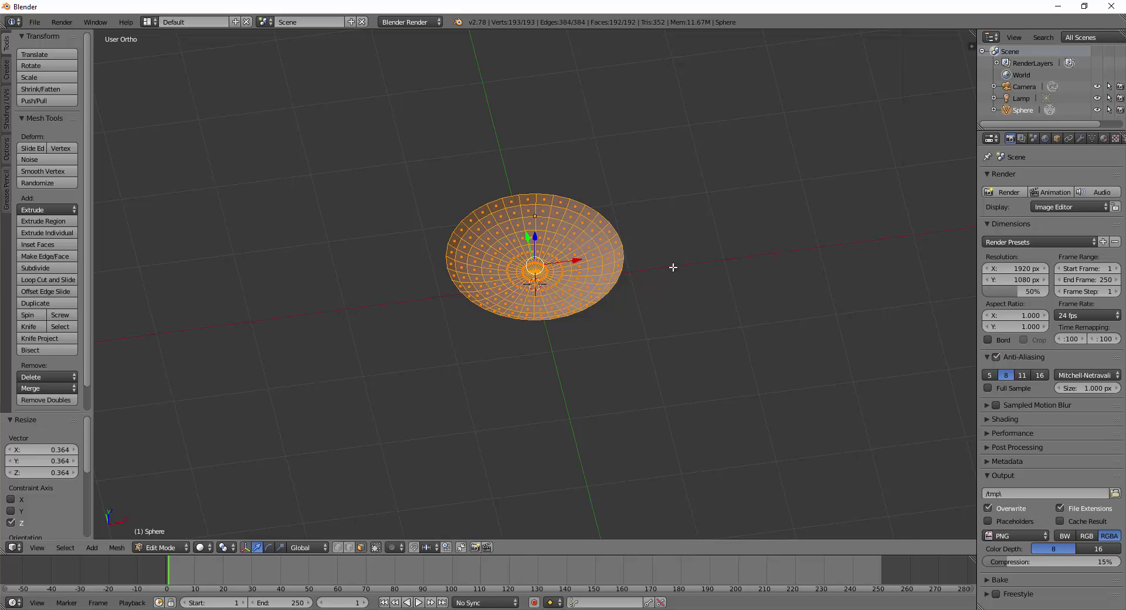
pyautogui.press('a')
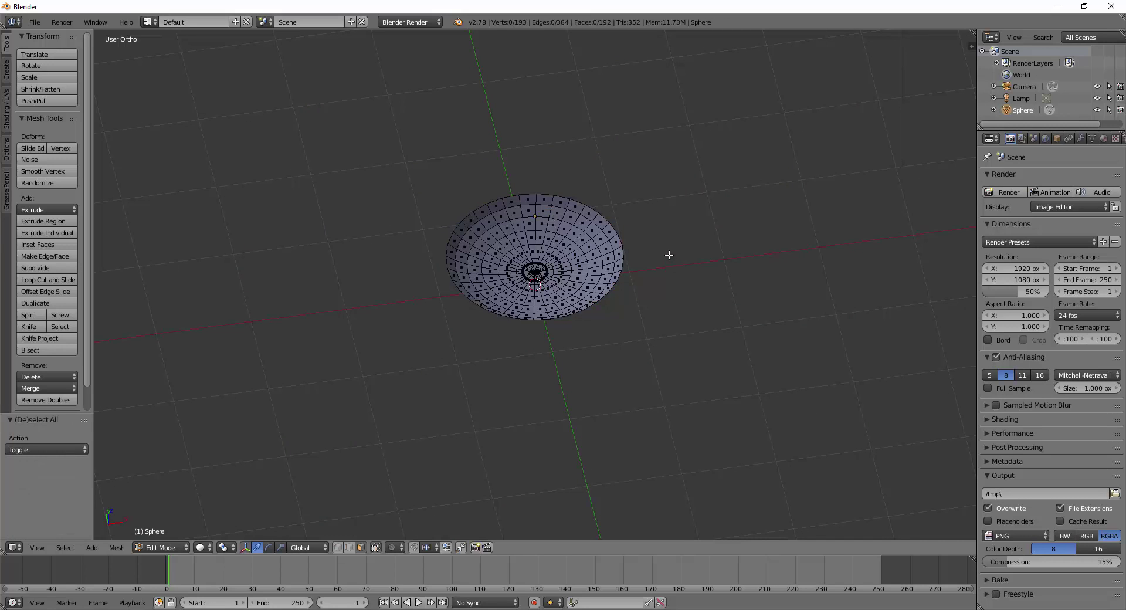
pyautogui.moveTo(669, 253)
pyautogui.mouseDown(button='middle')
pyautogui.moveTo(650, 229)
pyautogui.moveTo(638, 143)
pyautogui.moveTo(586, 188)
pyautogui.moveTo(646, 241)
pyautogui.moveTo(665, 236)
pyautogui.mouseUp(button='middle')
pyautogui.press('KP_7')
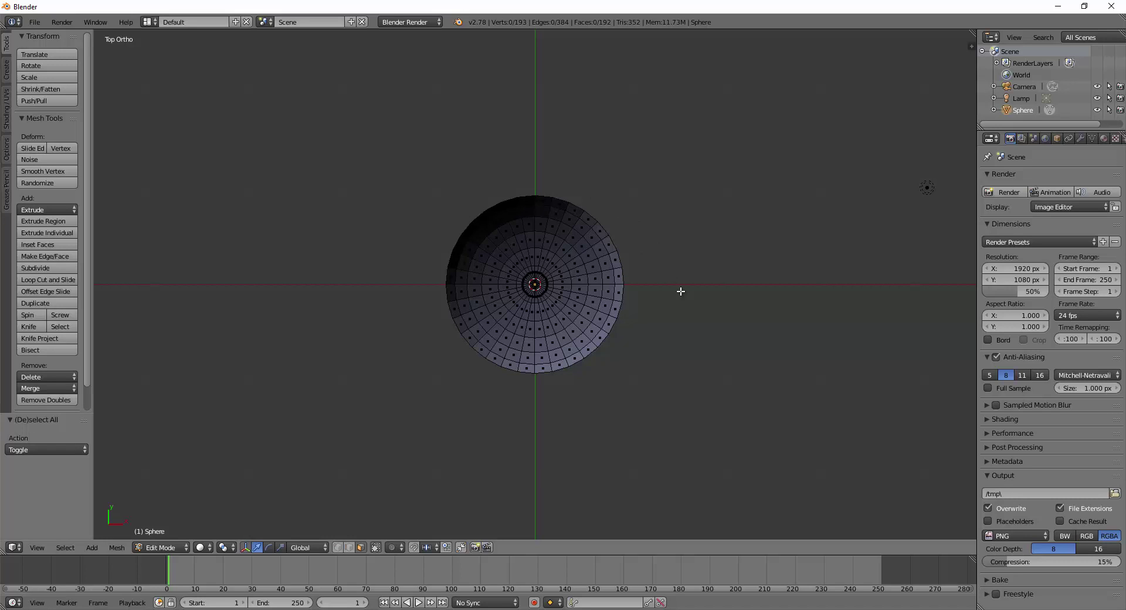
pyautogui.press('a')
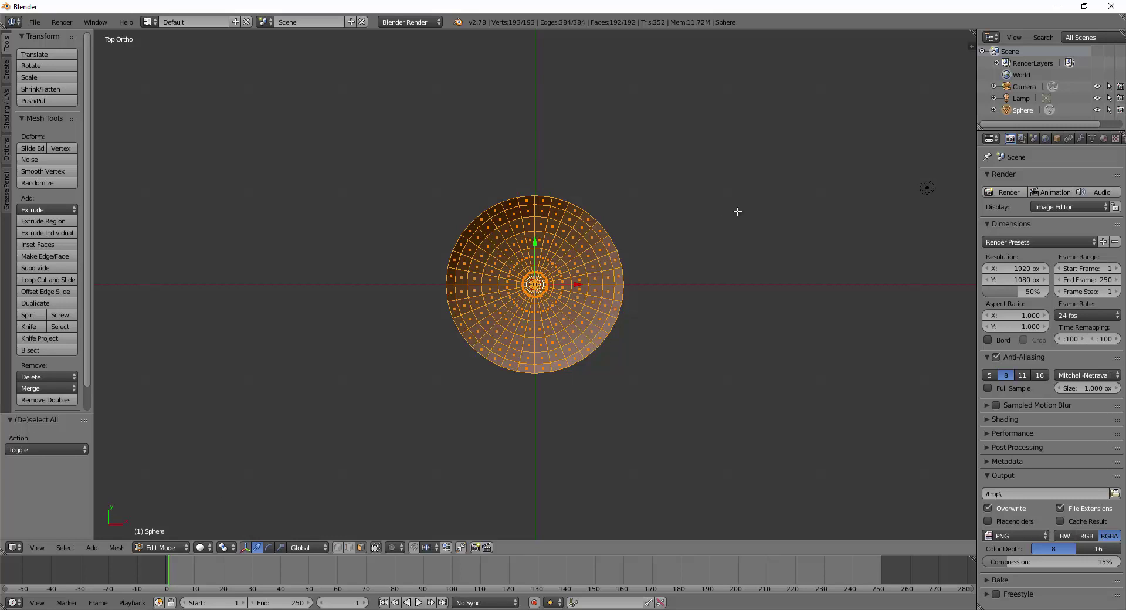
pyautogui.press('s')
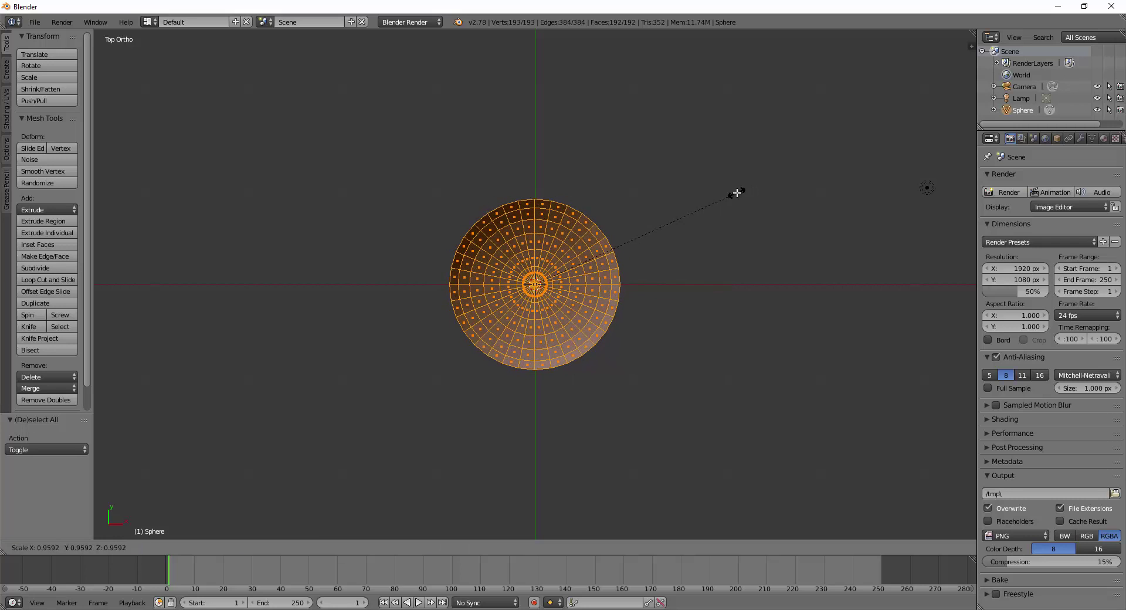
pyautogui.press('y')
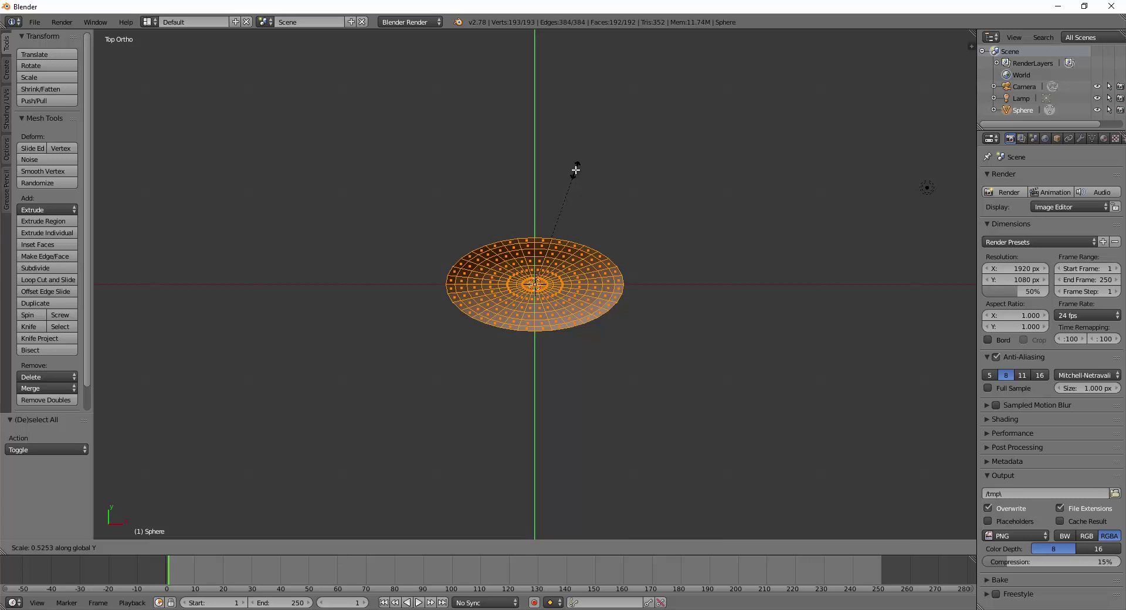
pyautogui.click(576, 170)
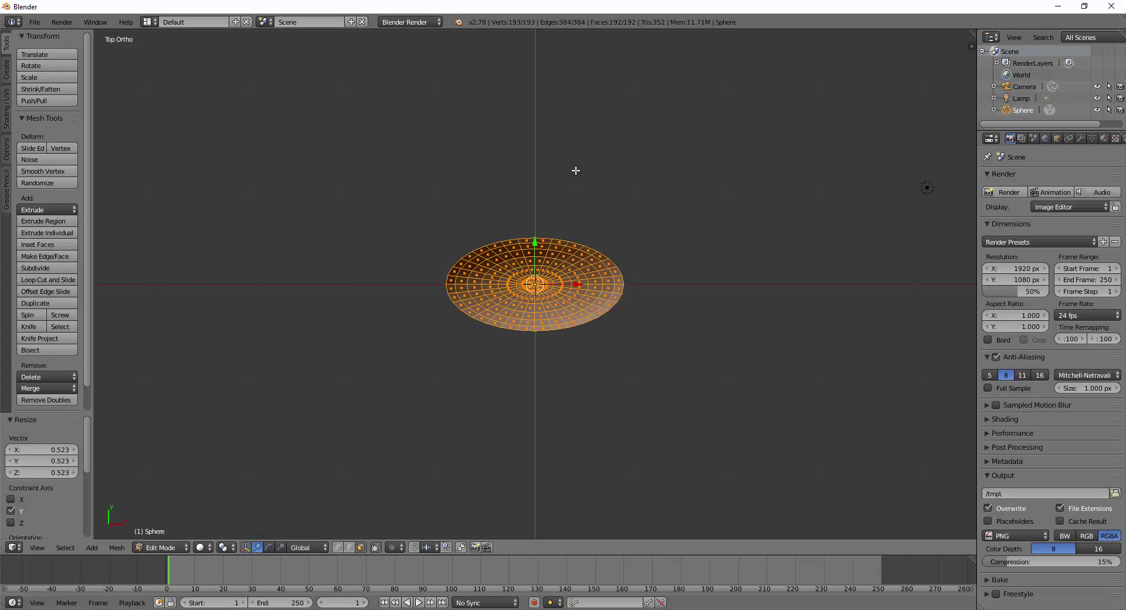
# - Extrude all the bowl's faces without offset and scale the new shell up to about 1.063 to give it thickness
pyautogui.moveTo(693, 450); pyautogui.dragTo(671, 350, button='middle')
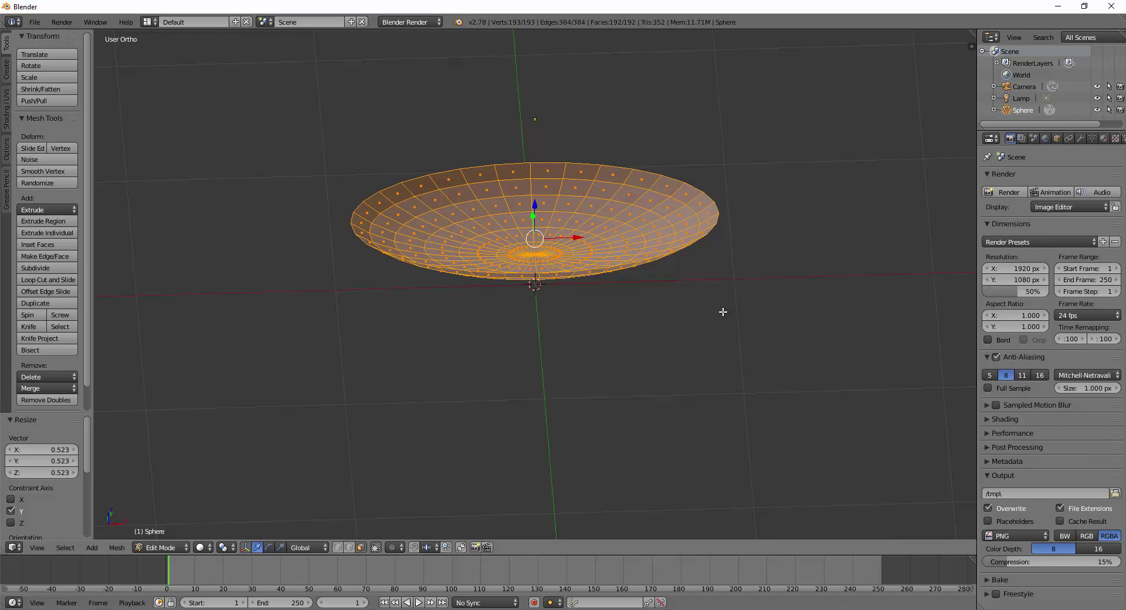
pyautogui.press('e')
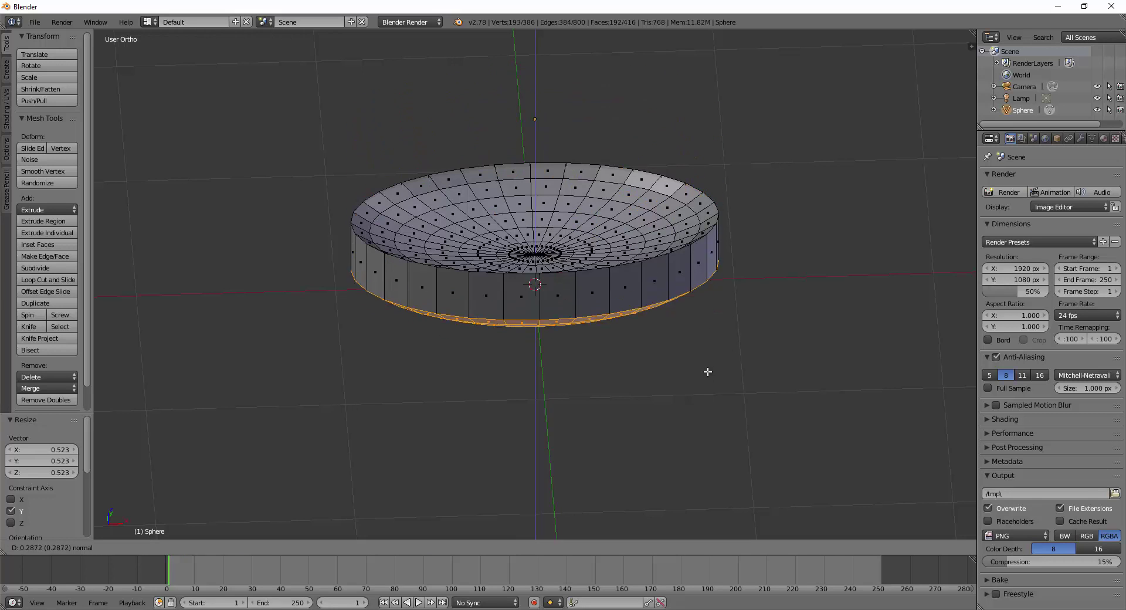
pyautogui.rightClick(712, 362)
pyautogui.press('s')
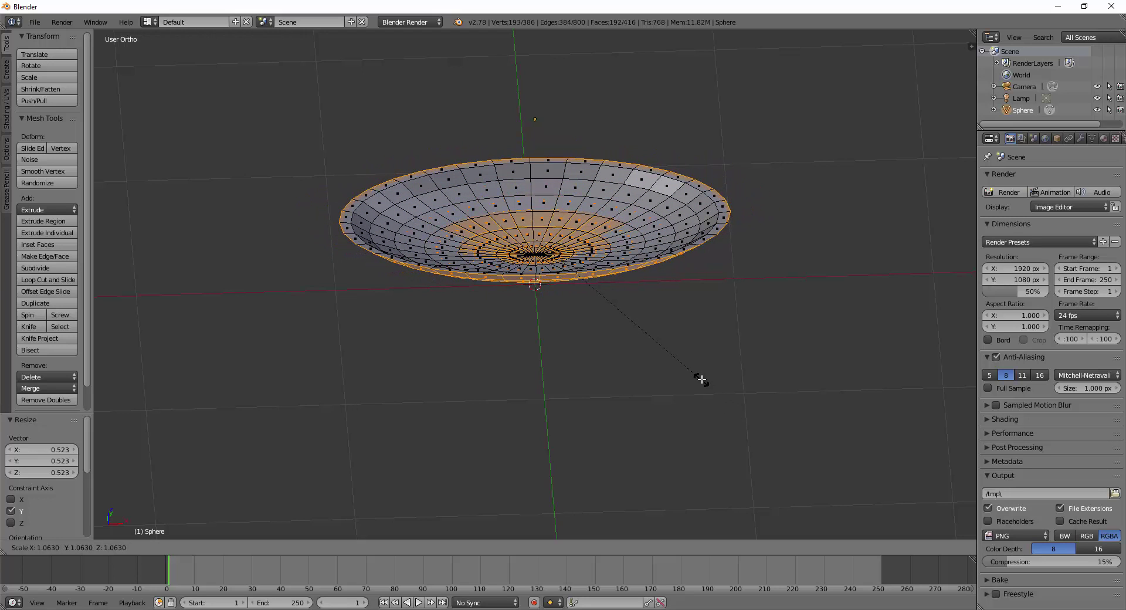
pyautogui.click(702, 380)
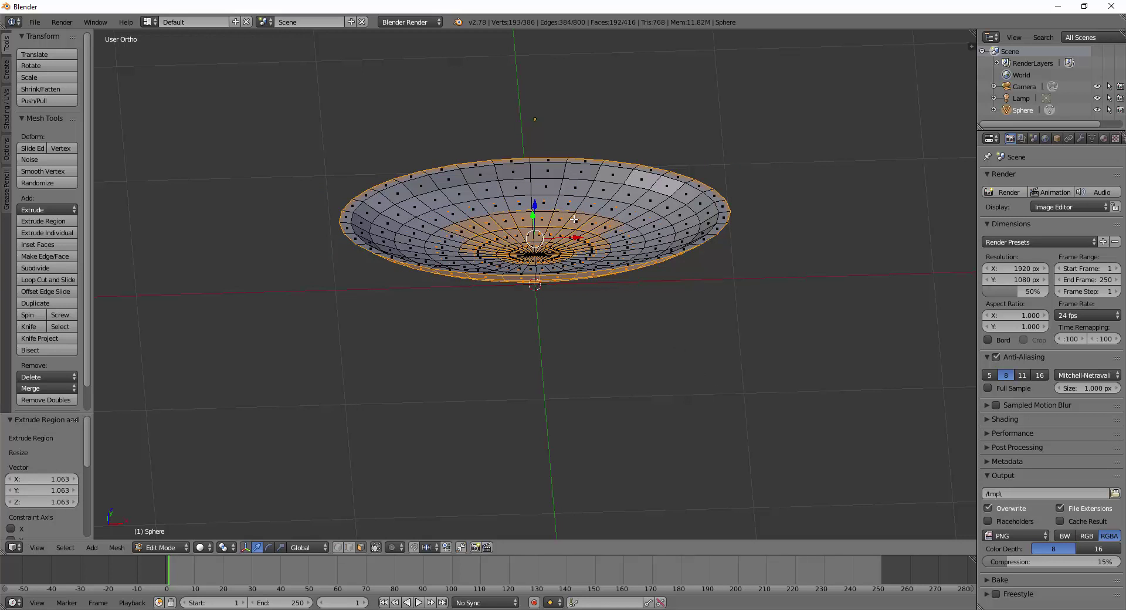
pyautogui.moveTo(597, 290); pyautogui.dragTo(518, 200, button='middle')
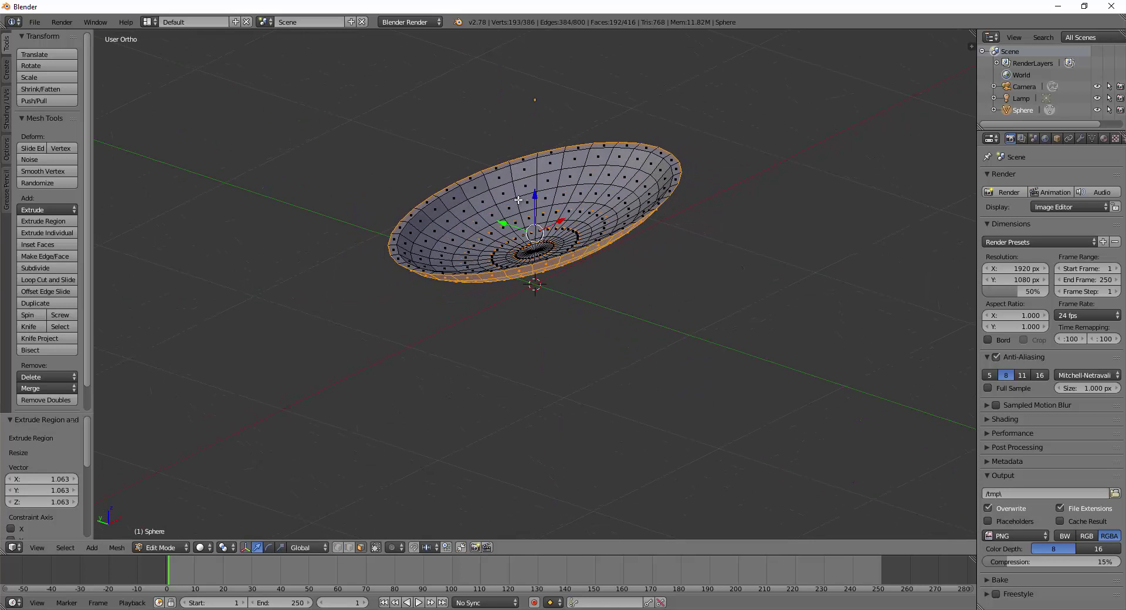
# - Lower the bowl's new outer shell 0.010 units along Z and clear the face selection
pyautogui.moveTo(535, 195); pyautogui.dragTo(534, 197)
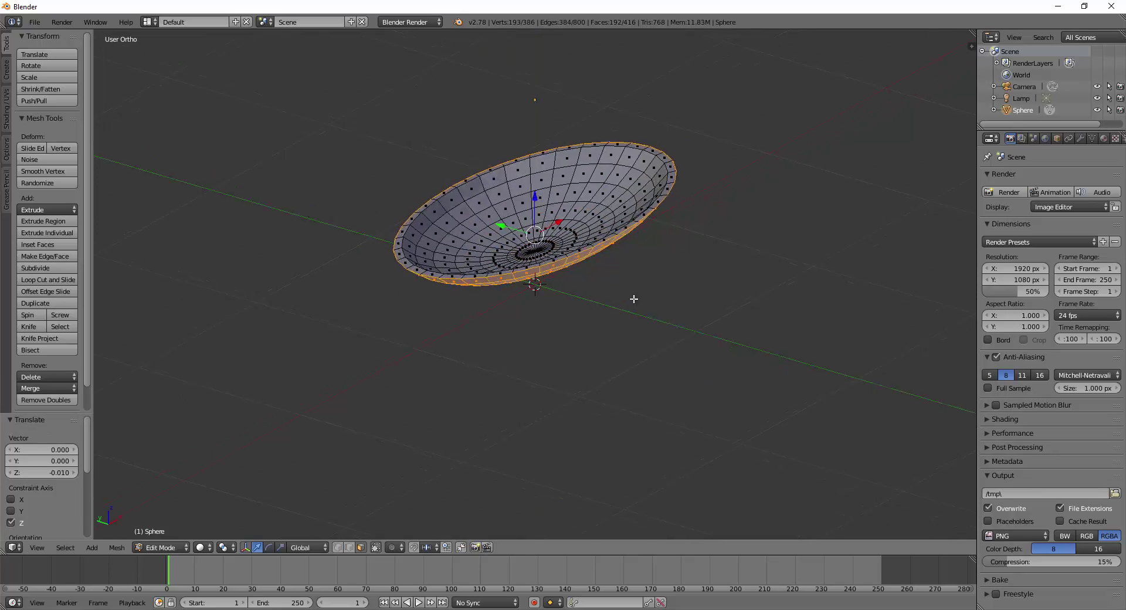
pyautogui.moveTo(633, 302); pyautogui.dragTo(667, 291, button='middle')
pyautogui.press('a')
pyautogui.press('a')
pyautogui.press('a')
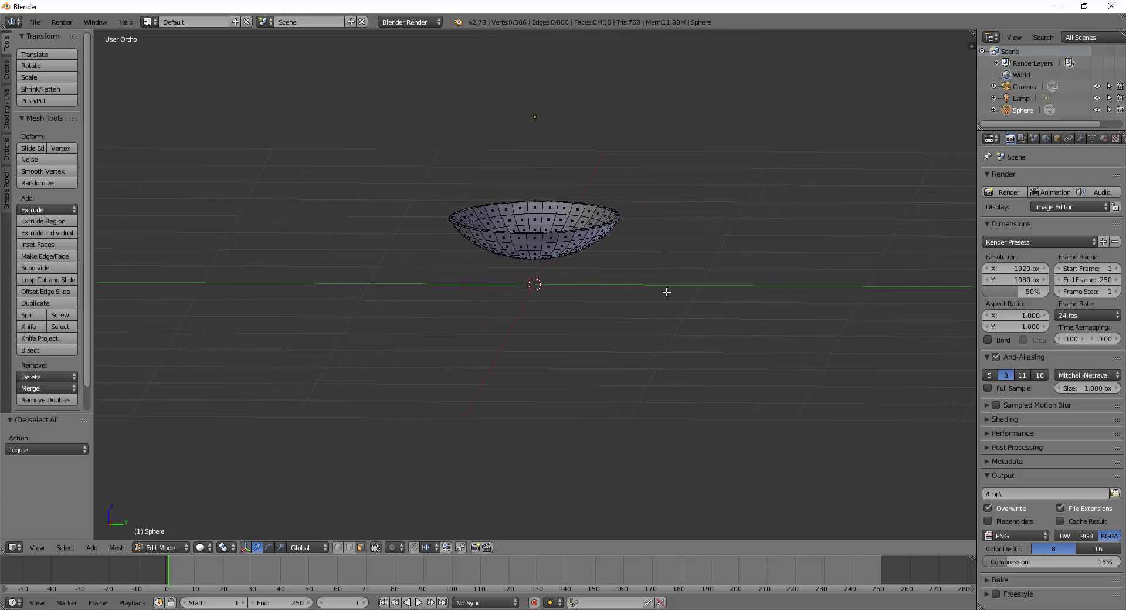
# - Select the two-by-two block of faces just below the rim at the bowl's +X end and extrude it about 3.006 units along X
pyautogui.press('KP_1')
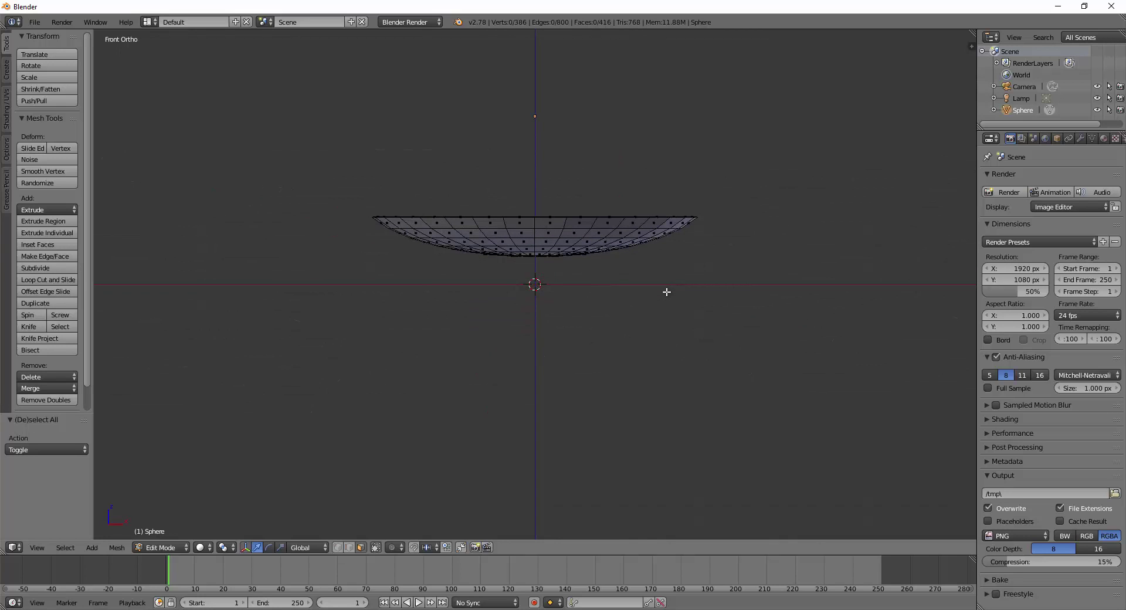
pyautogui.press('KP_3')
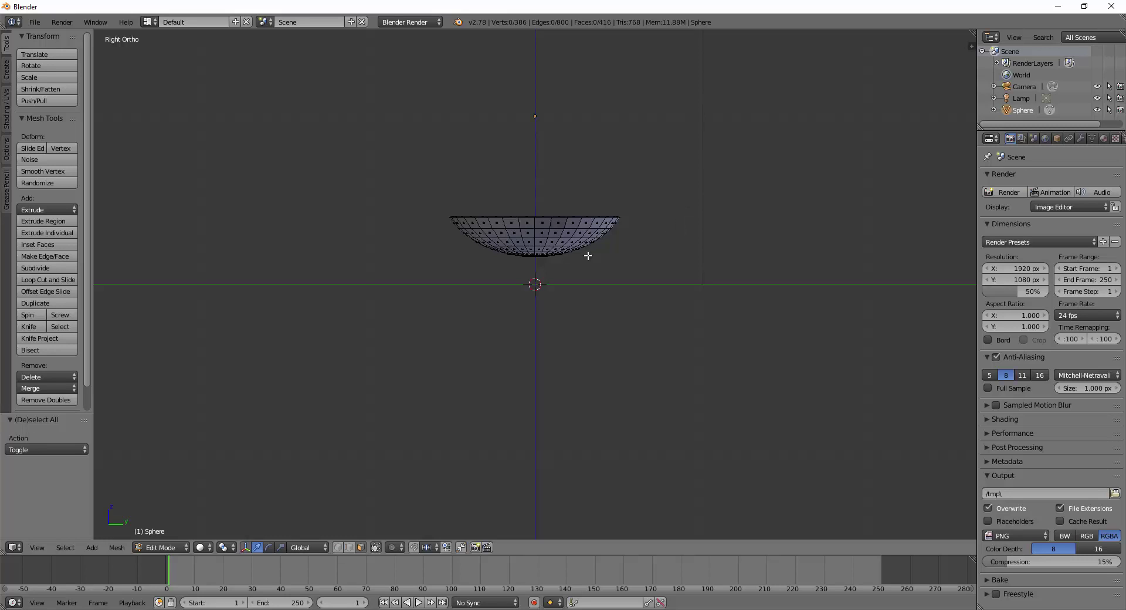
pyautogui.rightClick(527, 223)
pyautogui.keyDown('shift'); pyautogui.rightClick(542, 223); pyautogui.keyUp('shift')
pyautogui.keyDown('shift'); pyautogui.rightClick(543, 233); pyautogui.keyUp('shift')
pyautogui.keyDown('shift'); pyautogui.rightClick(526, 233); pyautogui.keyUp('shift')
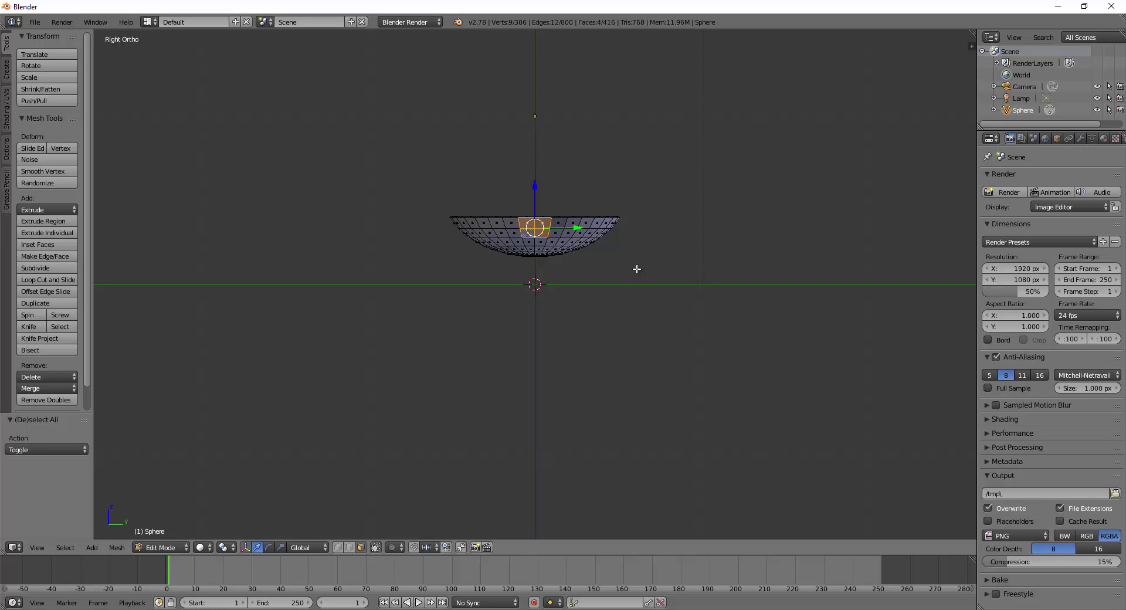
pyautogui.moveTo(609, 276); pyautogui.dragTo(659, 329, button='middle')
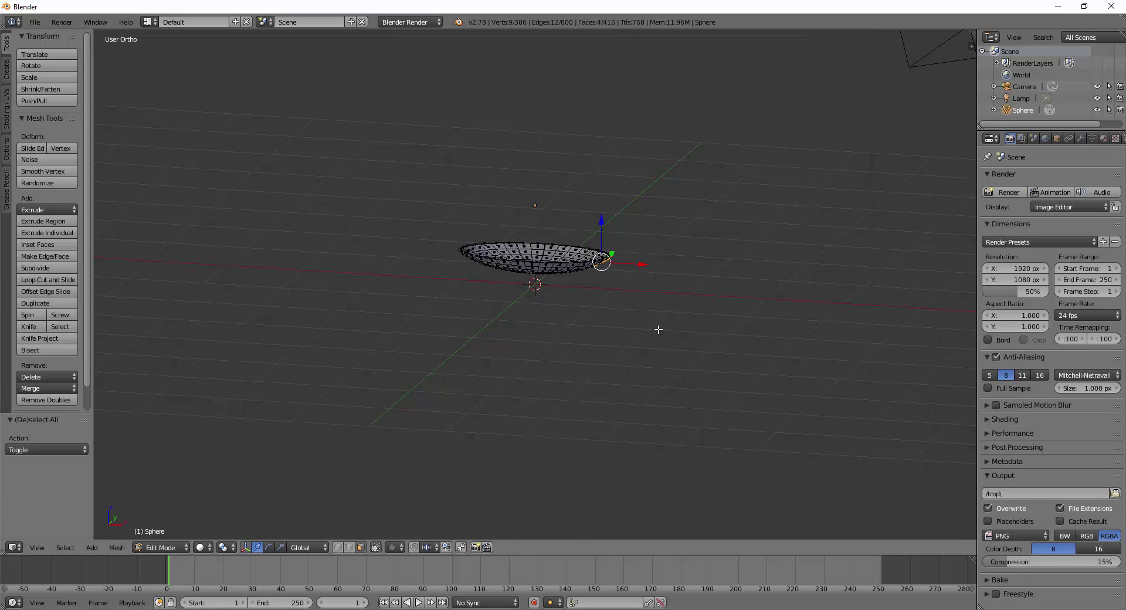
pyautogui.press('e')
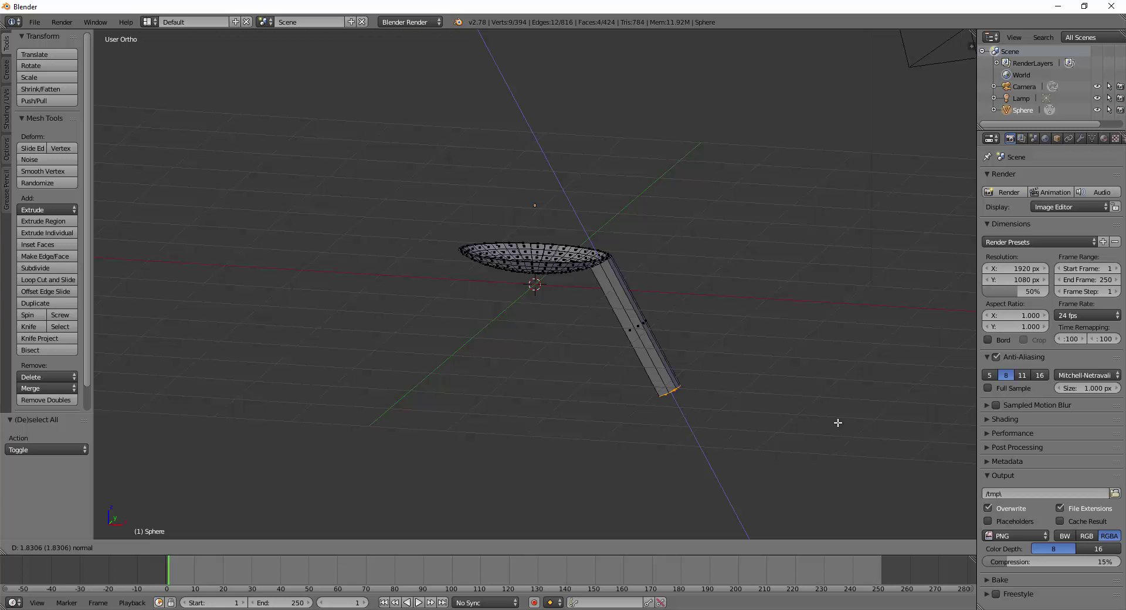
pyautogui.press('x')
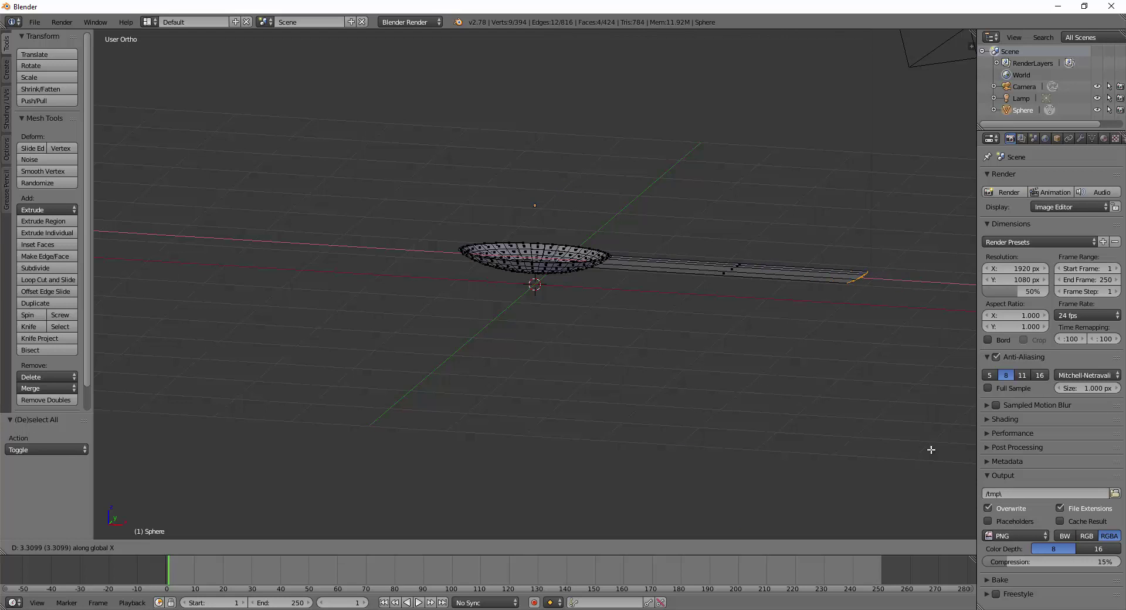
pyautogui.click(908, 442)
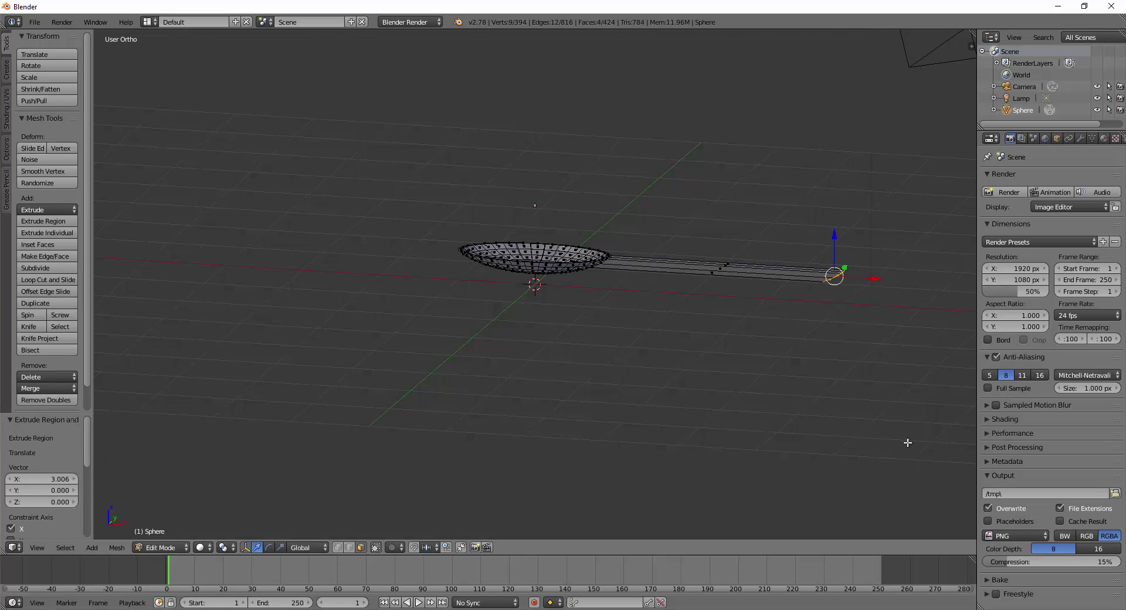
# - Lengthen the handle by moving its end faces about 1.053 units further along X
pyautogui.moveTo(822, 379); pyautogui.dragTo(839, 459, button='middle')
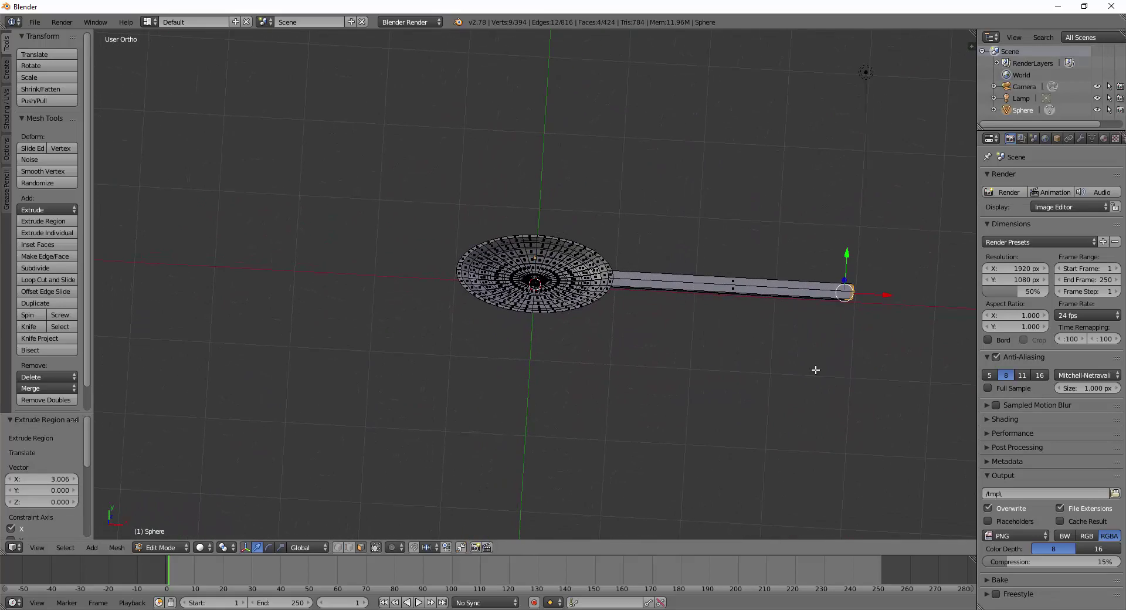
pyautogui.scroll(-3, 905, 395)
pyautogui.moveTo(903, 394); pyautogui.dragTo(809, 343, button='middle')
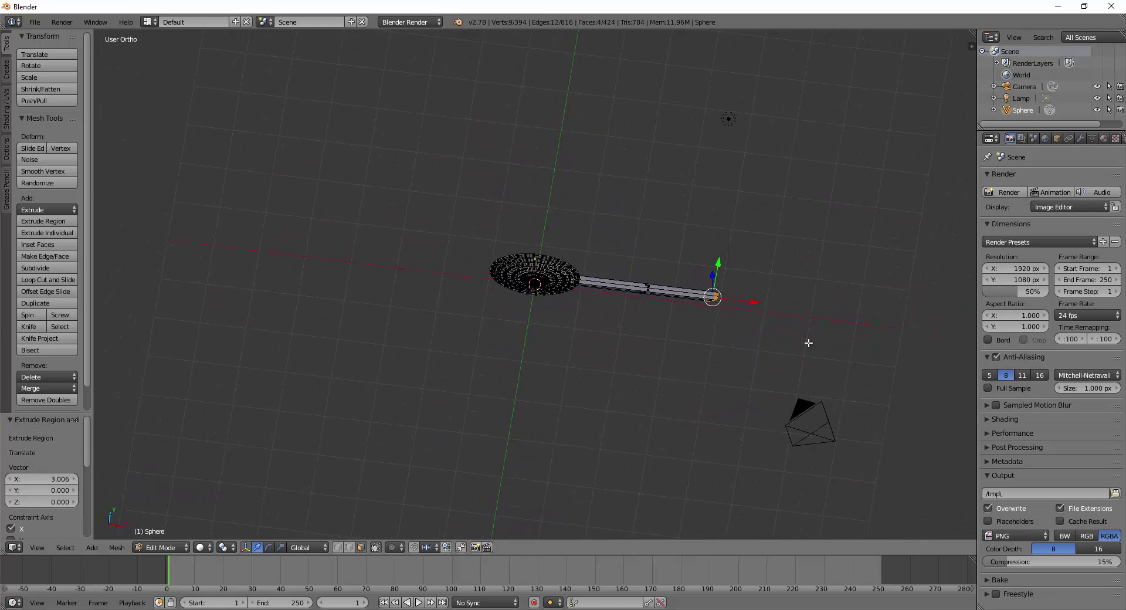
pyautogui.press('g')
pyautogui.press('x')
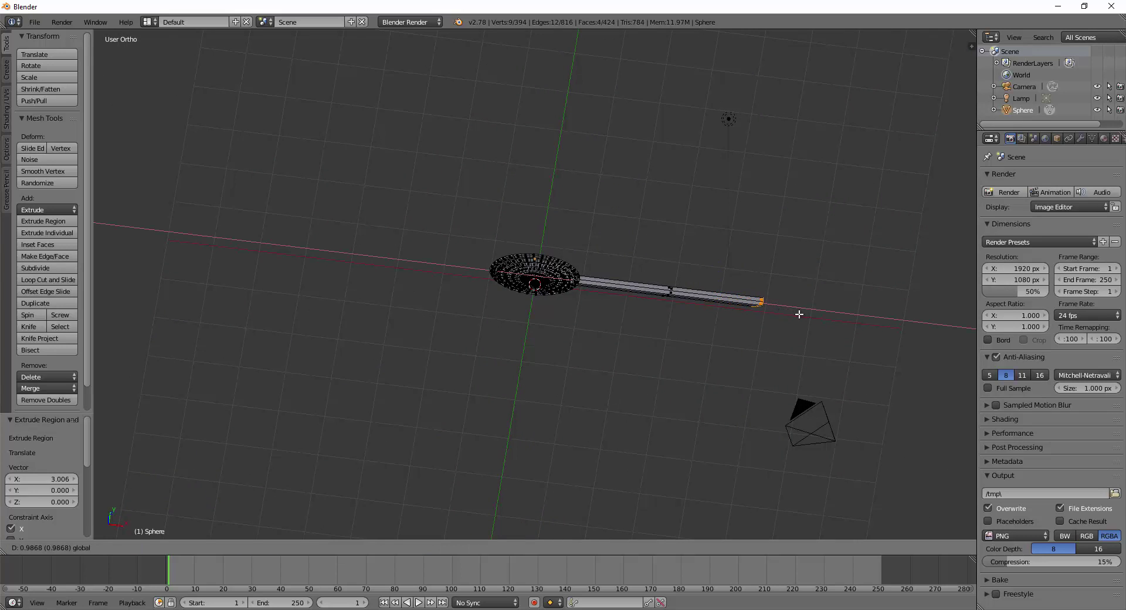
pyautogui.click(802, 316)
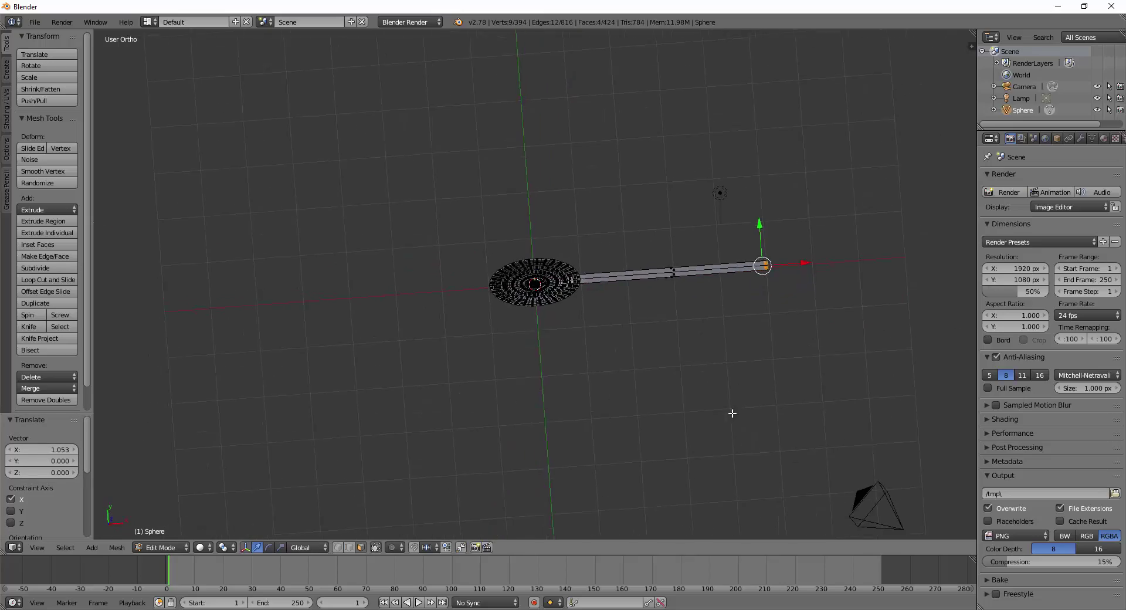
pyautogui.moveTo(731, 412); pyautogui.dragTo(615, 440, button='middle')
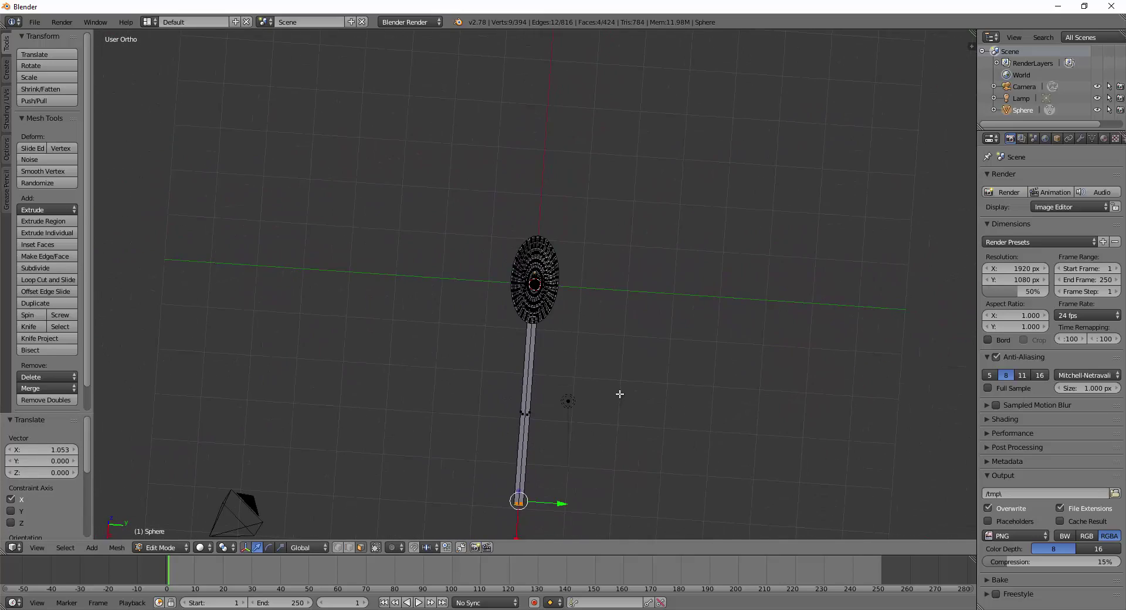
pyautogui.moveTo(620, 394); pyautogui.dragTo(668, 364, button='middle')
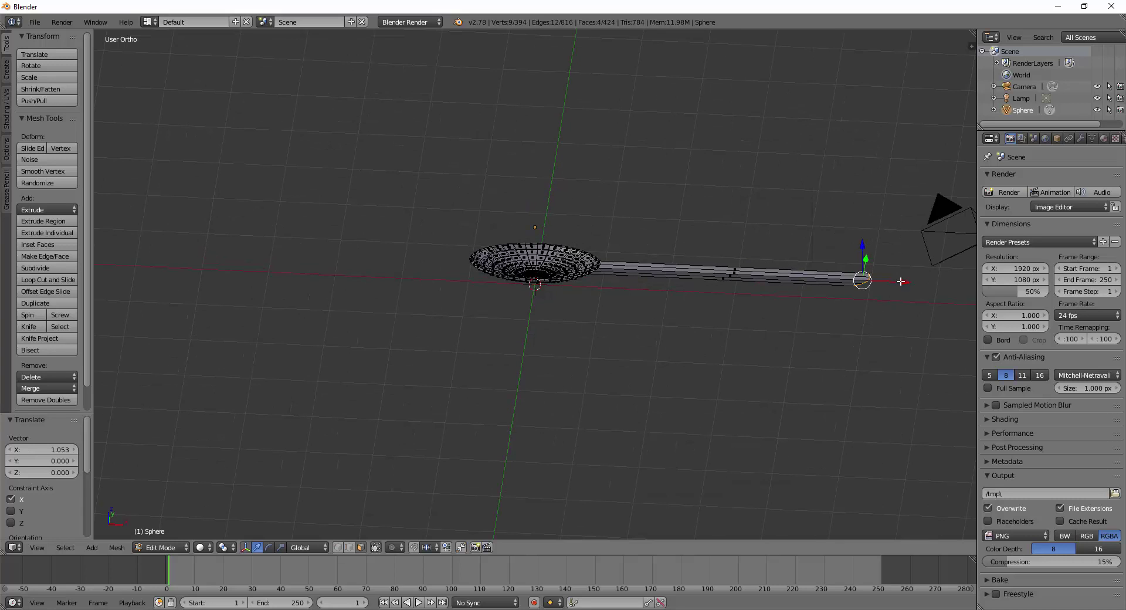
pyautogui.moveTo(900, 281); pyautogui.dragTo(908, 282)
pyautogui.moveTo(792, 385)
pyautogui.mouseDown(button='middle')
pyautogui.moveTo(774, 432)
pyautogui.moveTo(768, 389)
pyautogui.moveTo(696, 418)
pyautogui.moveTo(677, 358)
pyautogui.moveTo(699, 358)
pyautogui.mouseUp(button='middle')
# - Rotate the handle's end faces about -44.9° in the orthographic front view so they stand nearly upright
pyautogui.press('Tab')
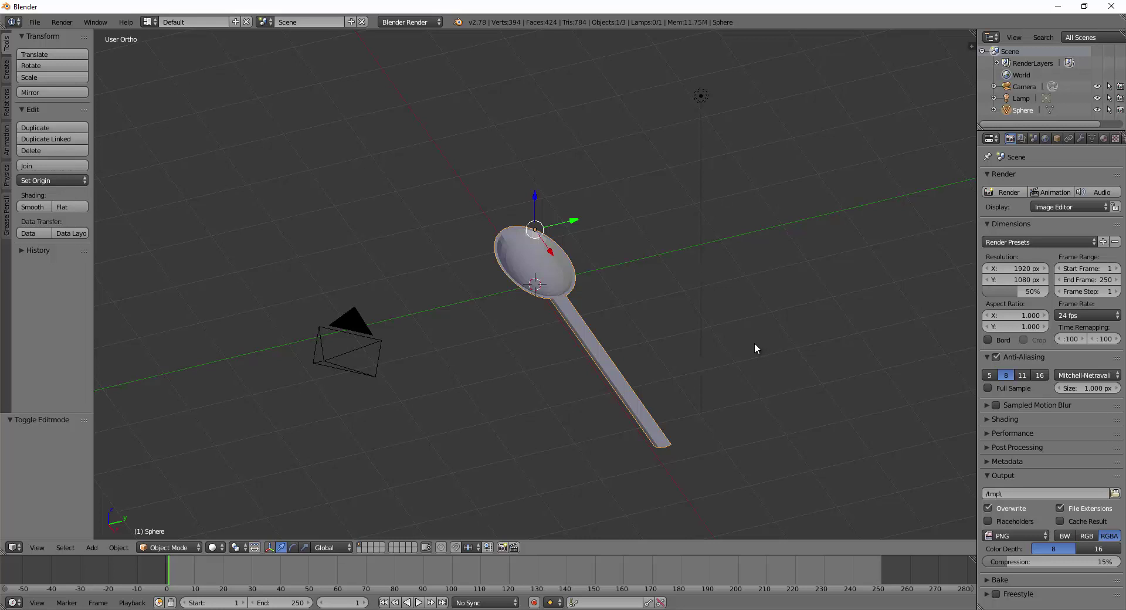
pyautogui.press('KP_5')
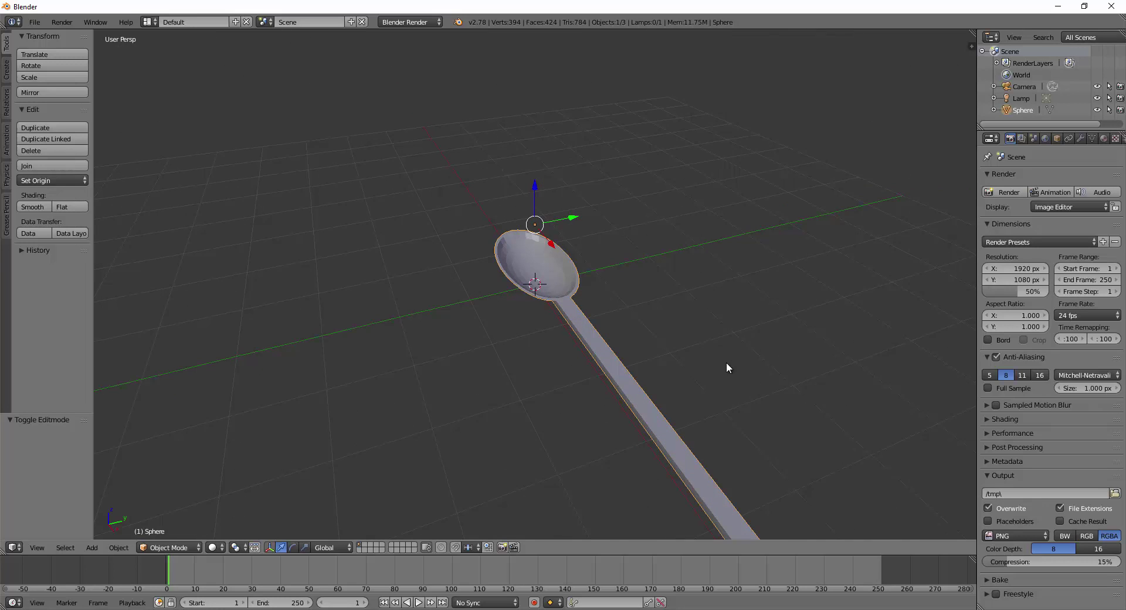
pyautogui.moveTo(727, 370); pyautogui.dragTo(760, 364, button='middle')
pyautogui.press('Tab')
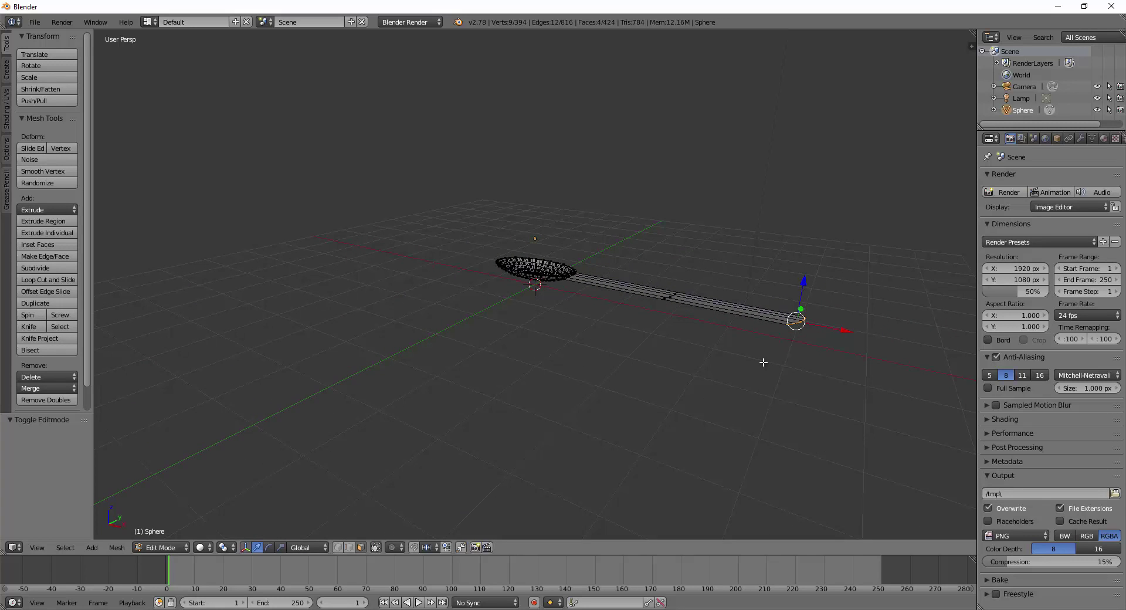
pyautogui.press('KP_1')
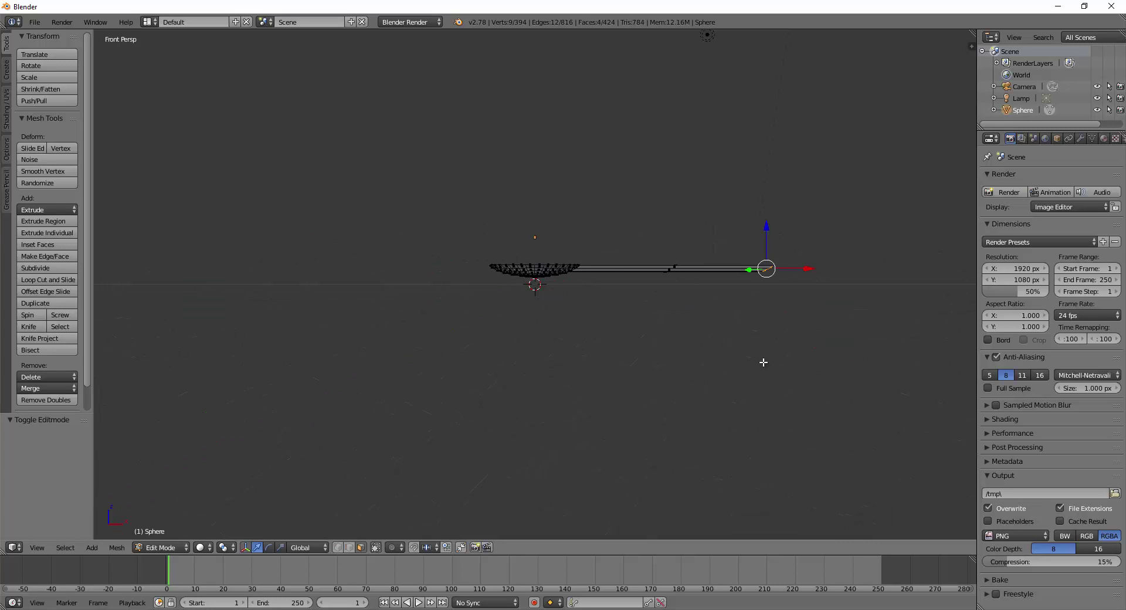
pyautogui.press('KP_5')
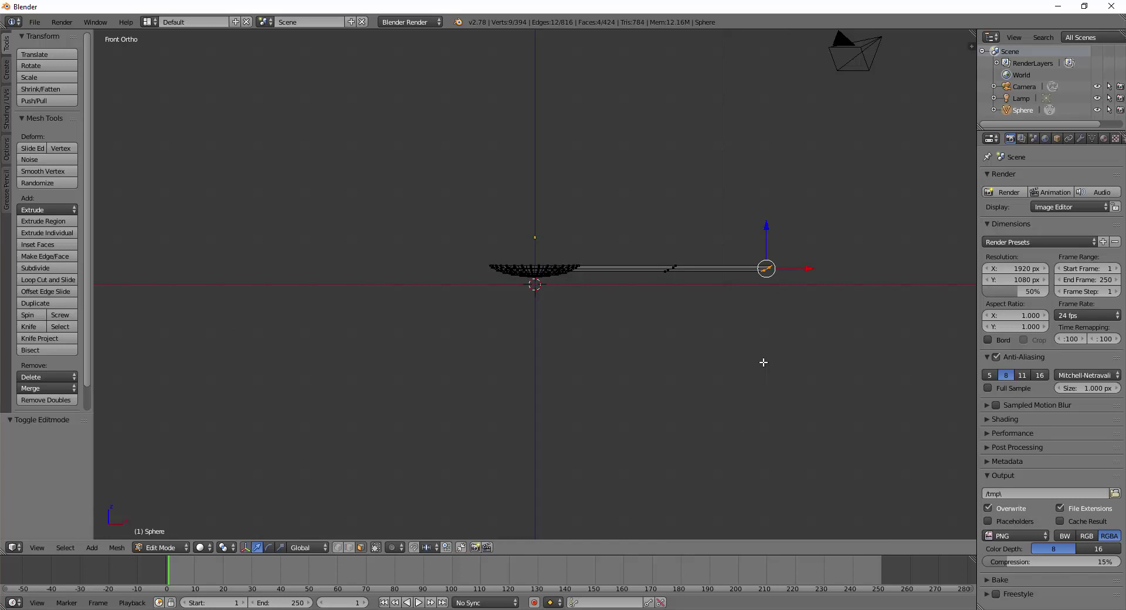
pyautogui.scroll(3, 777, 230)
pyautogui.keyDown('shift'); pyautogui.moveTo(814, 294); pyautogui.dragTo(754, 306, button='middle'); pyautogui.keyUp('shift')
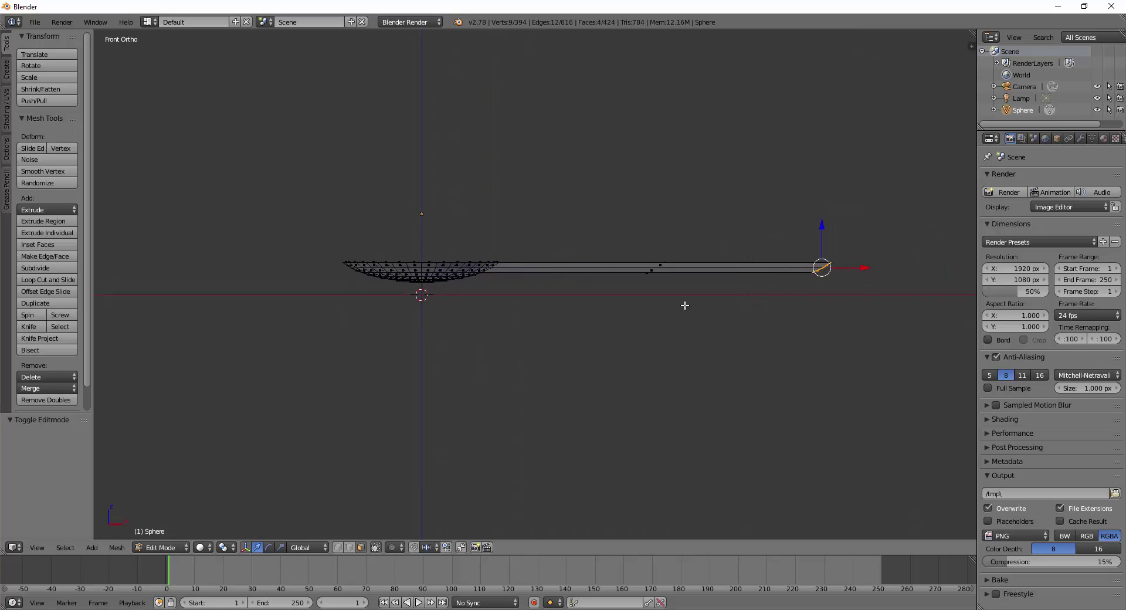
pyautogui.scroll(1, 754, 307)
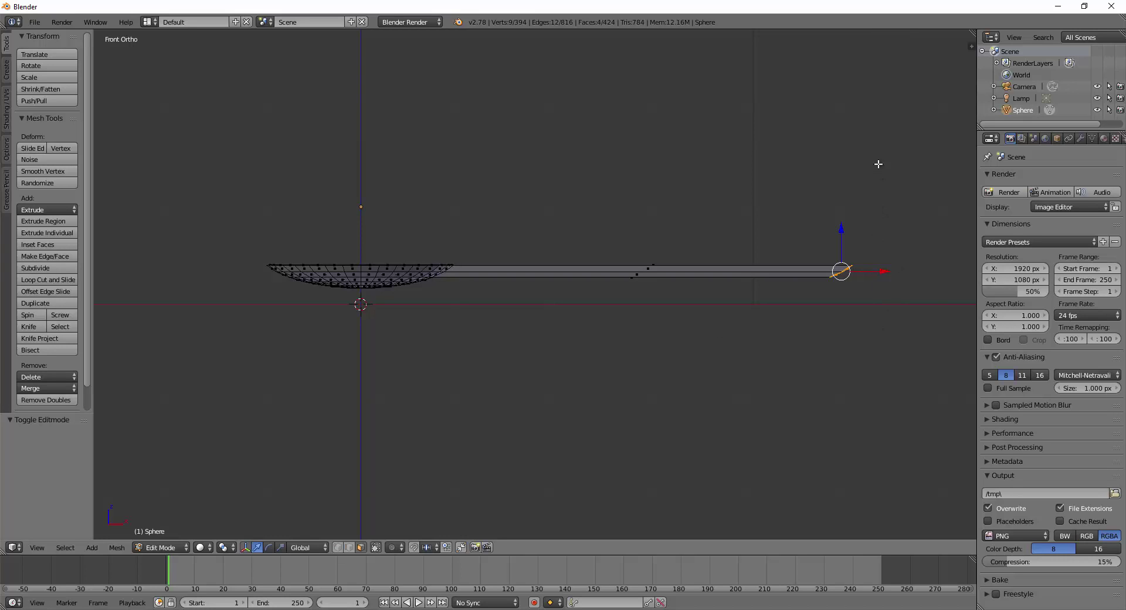
pyautogui.press('r')
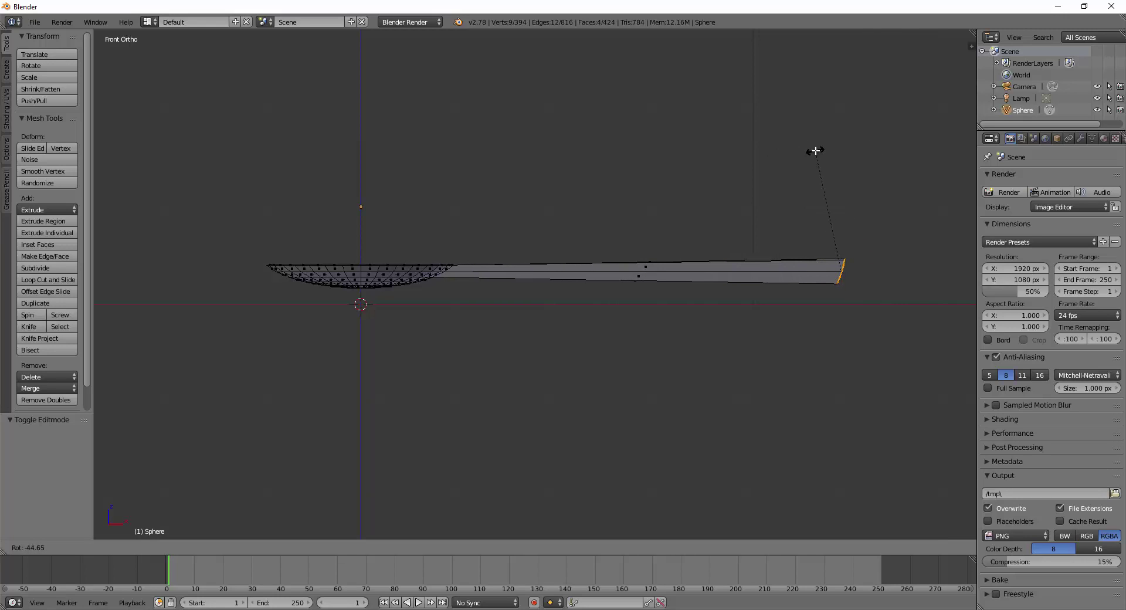
pyautogui.click(814, 151)
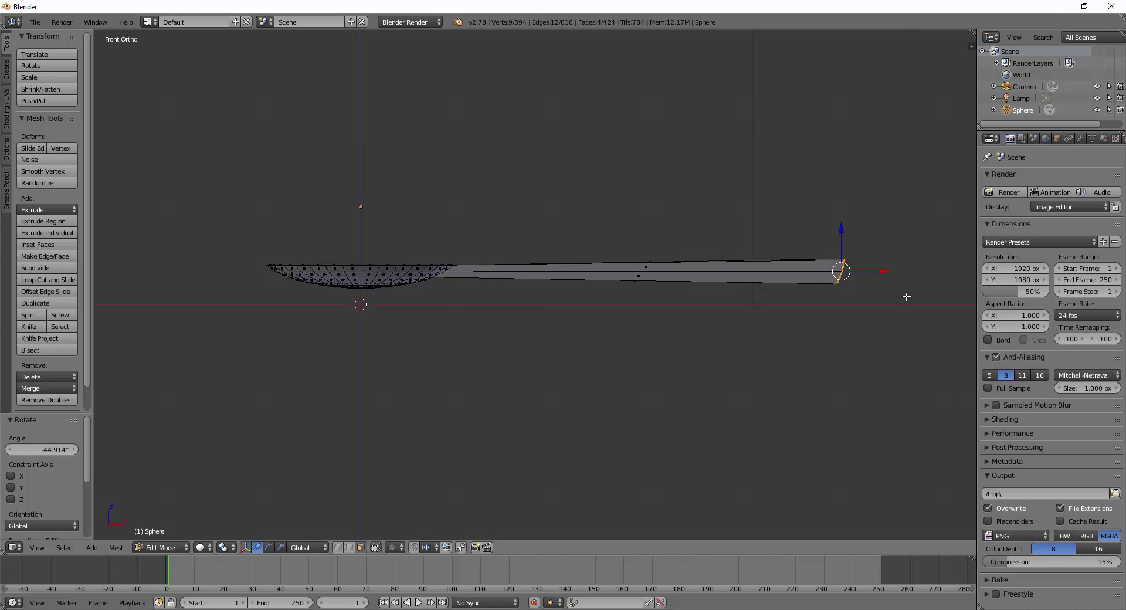
# - Widen the handle's end faces by scaling them to about 2.863 along Y and move them 0.210 units outward along X
pyautogui.moveTo(868, 351); pyautogui.dragTo(773, 345, button='middle')
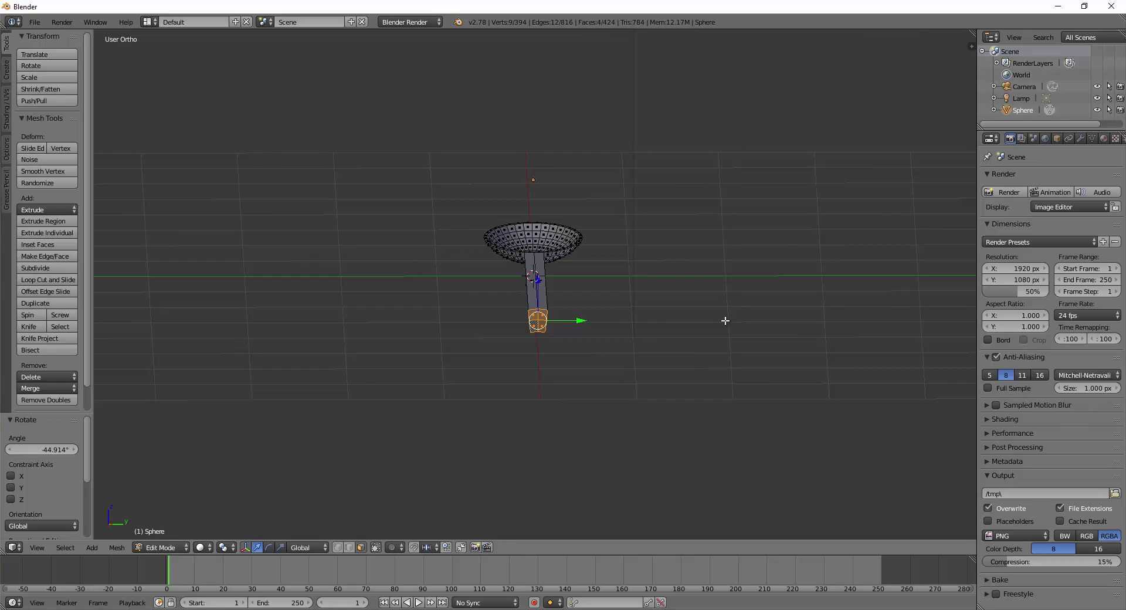
pyautogui.press('s')
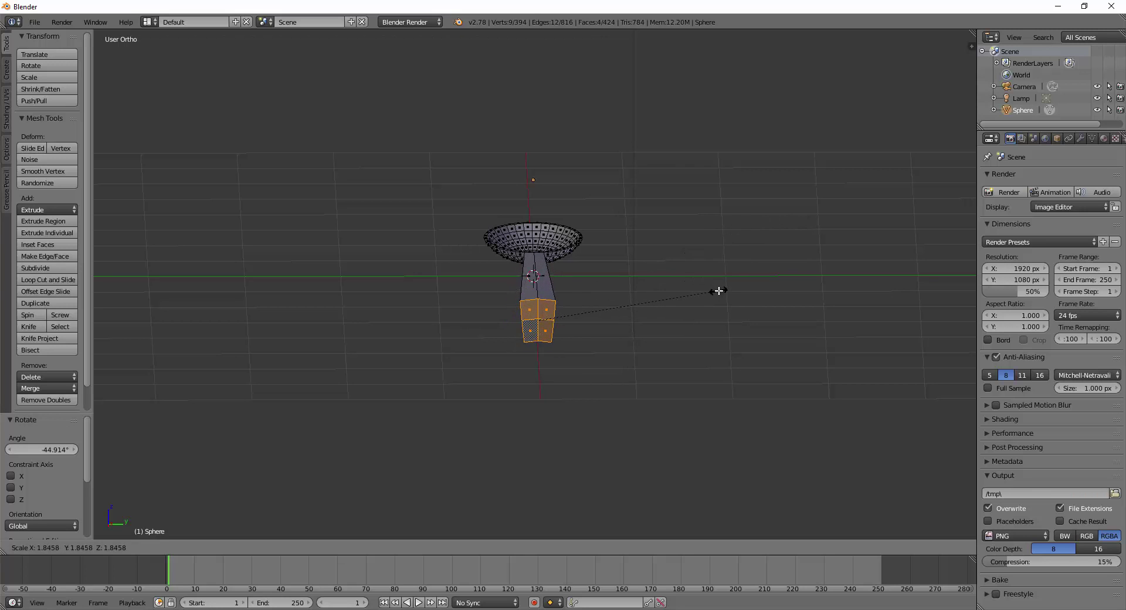
pyautogui.press('y')
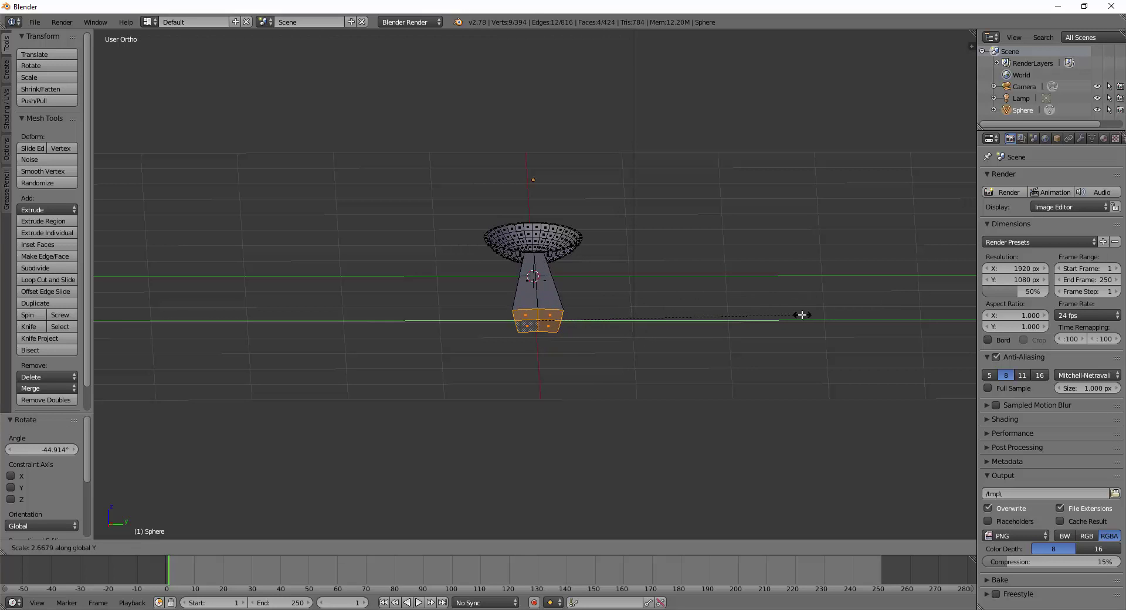
pyautogui.click(820, 316)
pyautogui.moveTo(712, 342); pyautogui.dragTo(716, 373, button='middle')
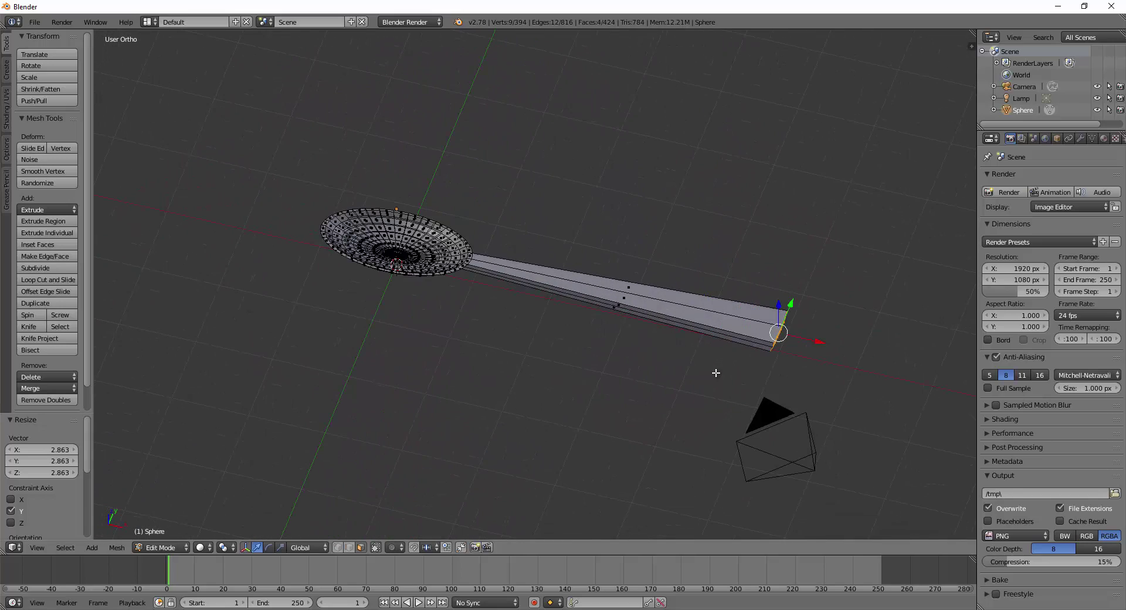
pyautogui.click(835, 346)
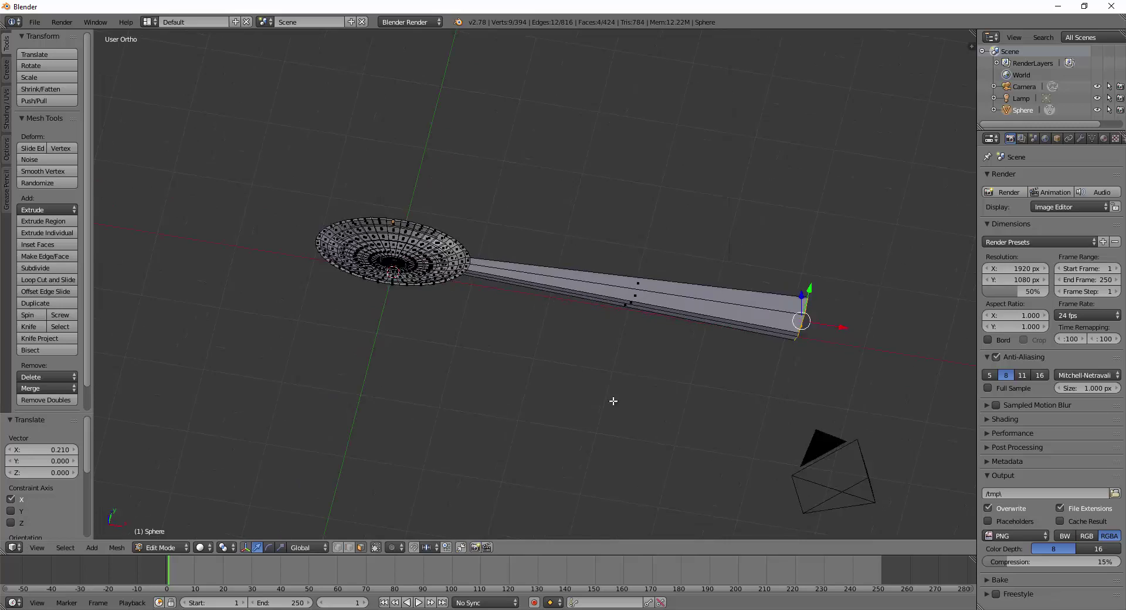
# - Add one loop cut around the handle and slide it close to the wide end
pyautogui.moveTo(611, 397)
pyautogui.mouseDown(button='middle')
pyautogui.moveTo(628, 410)
pyautogui.moveTo(586, 319)
pyautogui.moveTo(554, 326)
pyautogui.moveTo(609, 391)
pyautogui.mouseUp(button='middle')
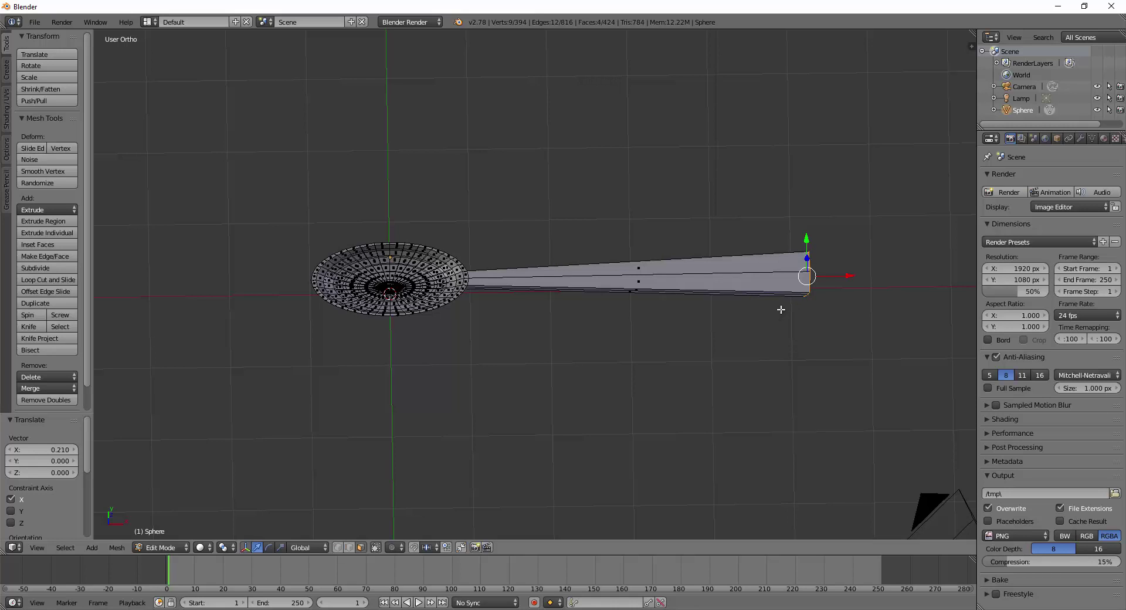
pyautogui.hotkey('ctrl', 'r')
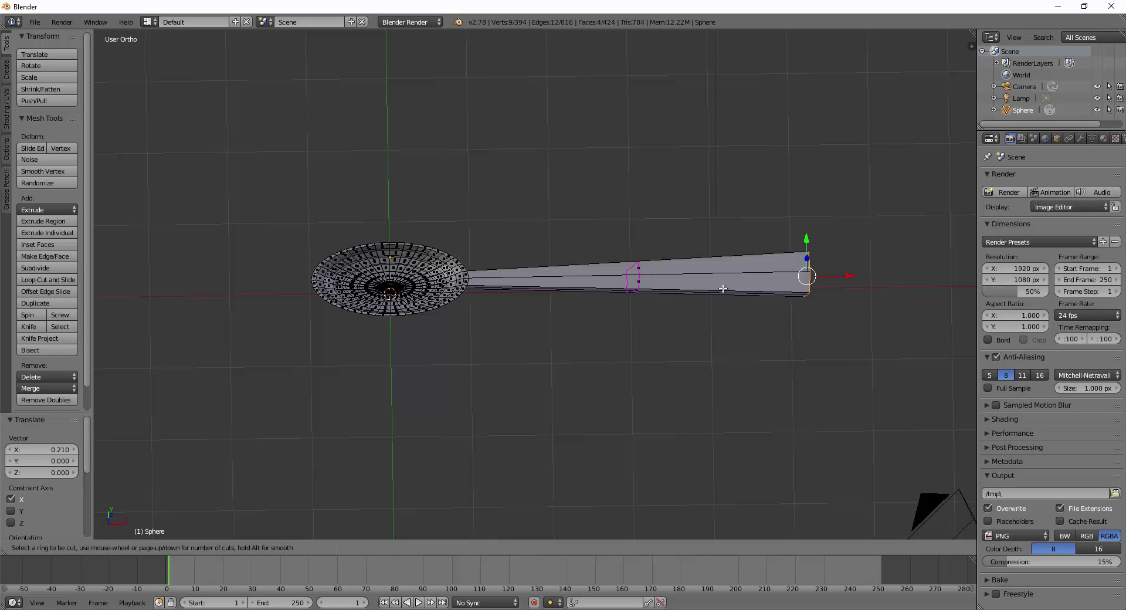
pyautogui.click(637, 274)
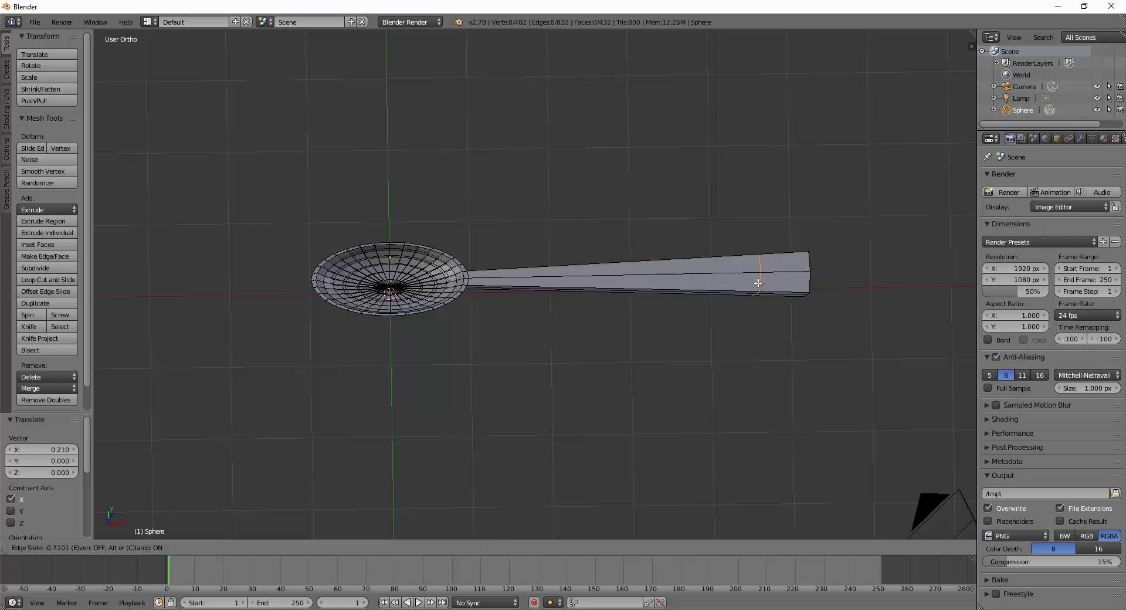
pyautogui.click(759, 368)
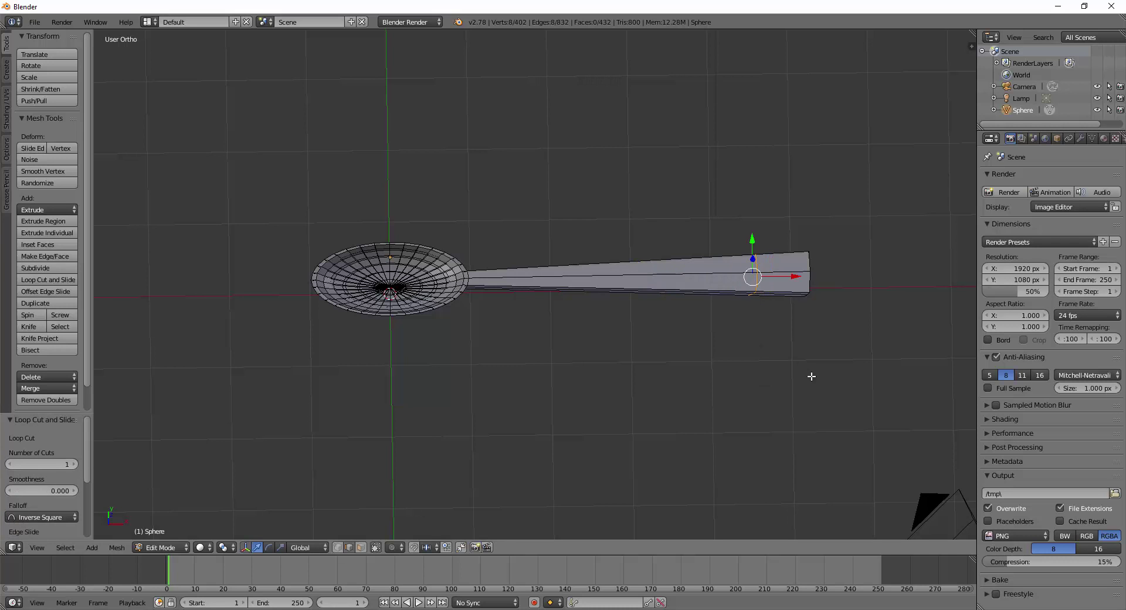
# - Narrow the edge loop near the handle's wide end by scaling it to about 0.762 along Y, and deselect everything
pyautogui.moveTo(885, 373); pyautogui.dragTo(778, 318, button='middle')
pyautogui.press('s')
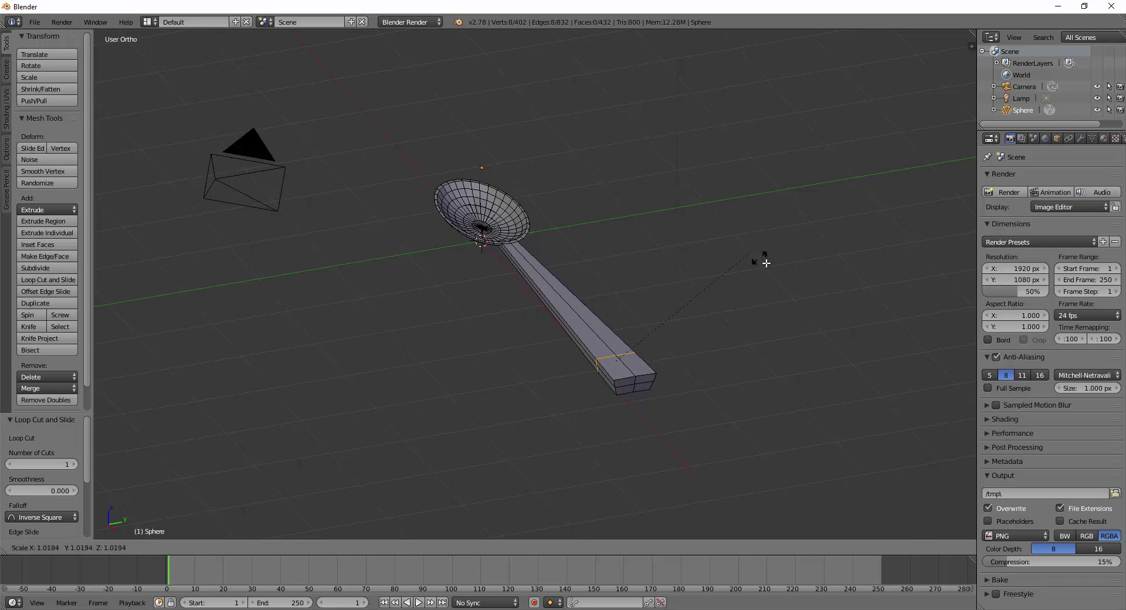
pyautogui.press('y')
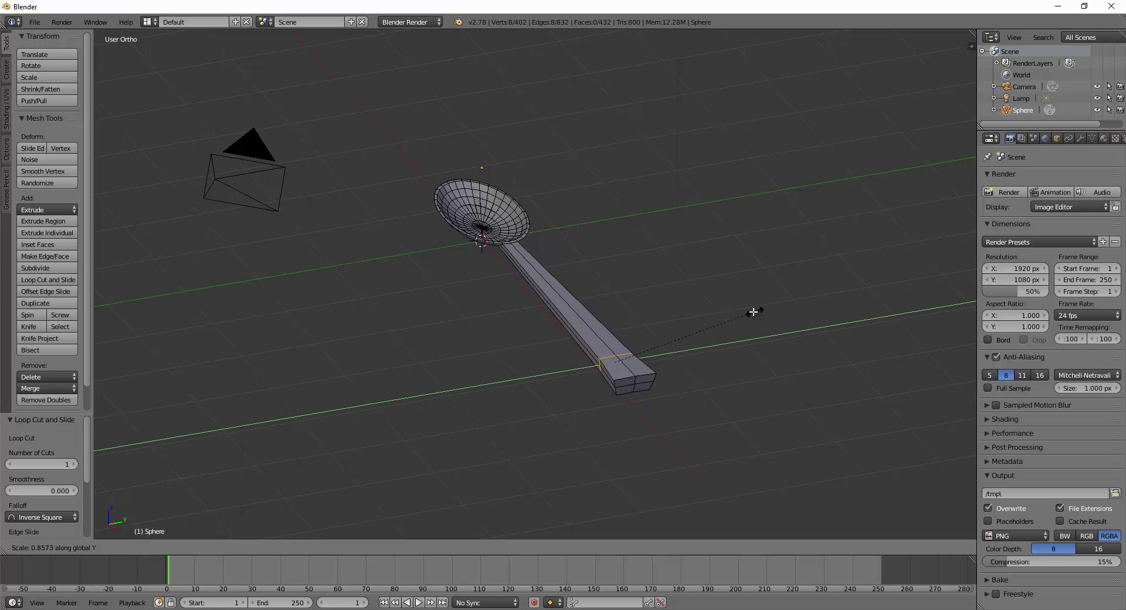
pyautogui.click(740, 316)
pyautogui.moveTo(739, 316); pyautogui.dragTo(849, 397, button='middle')
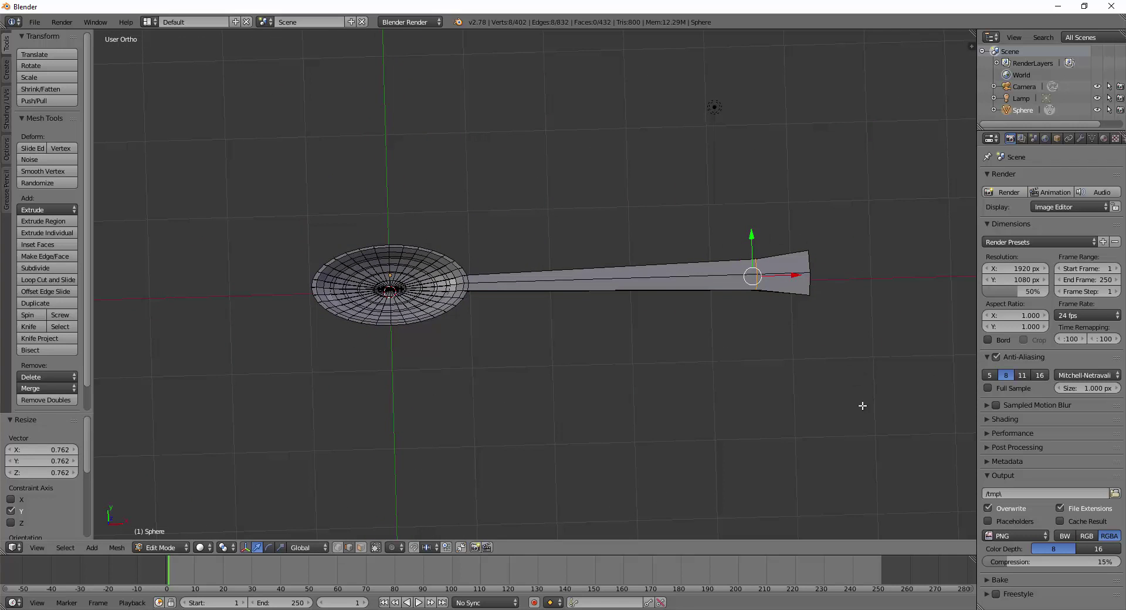
pyautogui.moveTo(862, 406); pyautogui.dragTo(808, 329, button='middle')
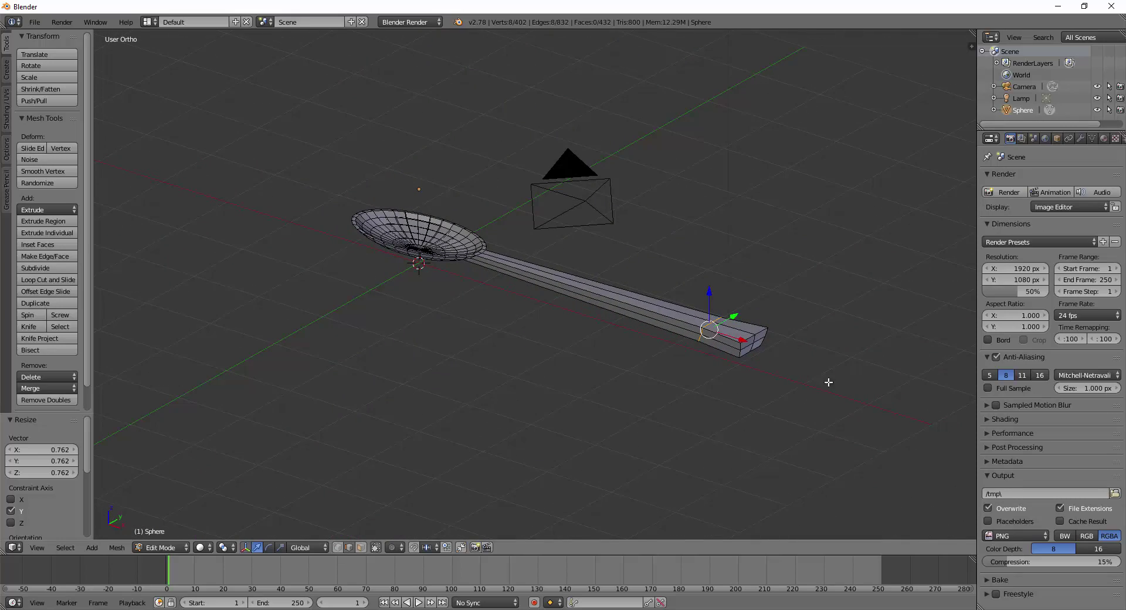
pyautogui.moveTo(828, 382); pyautogui.dragTo(721, 404, button='middle')
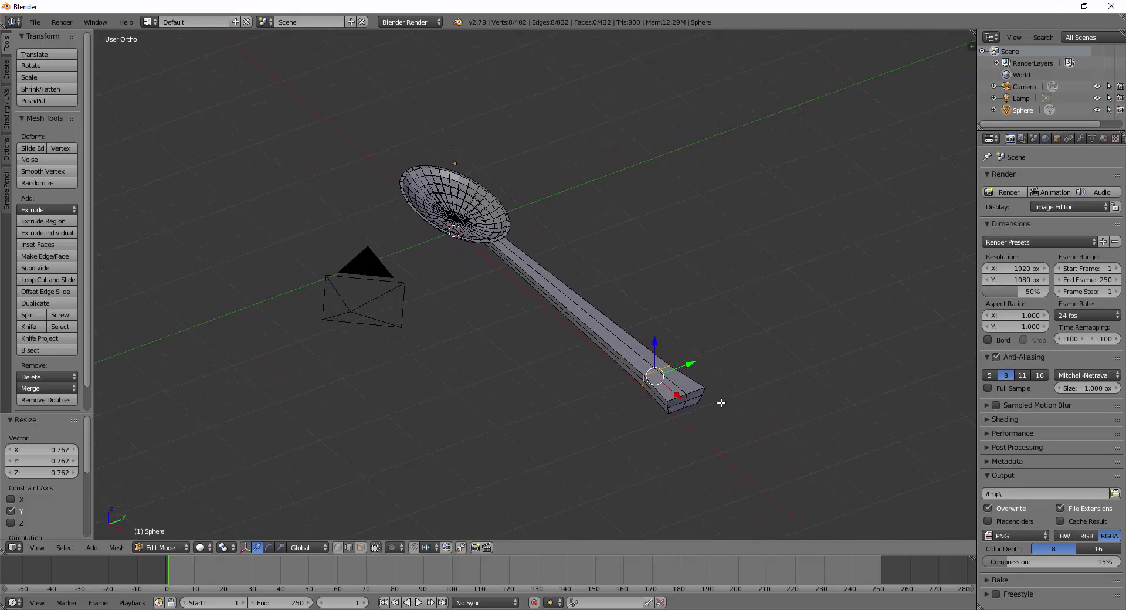
pyautogui.press('a')
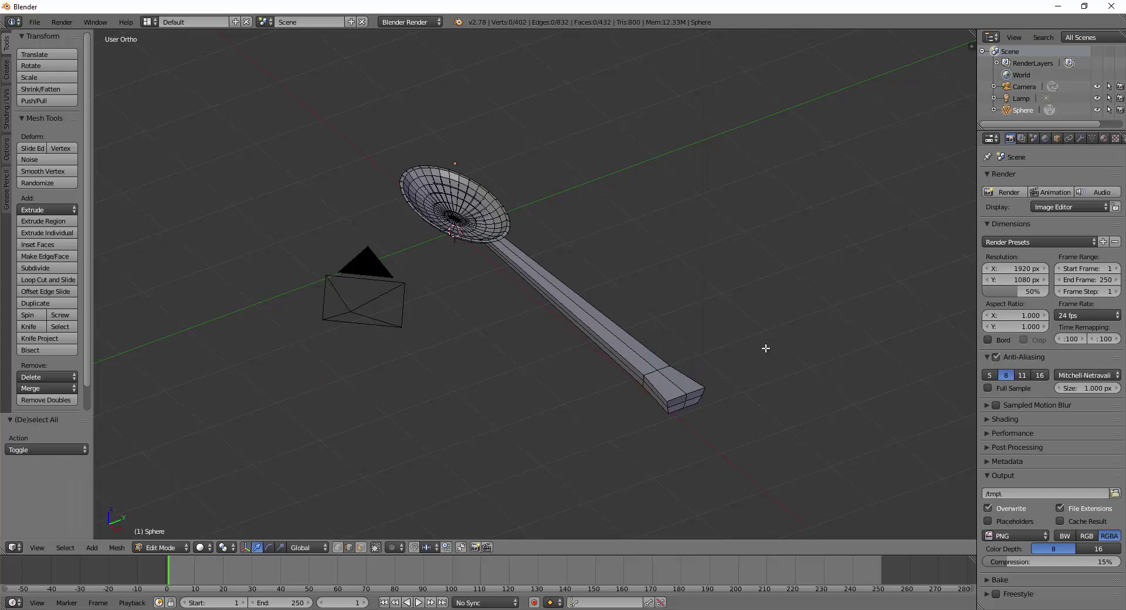
# - Try to enlarge the edge loop near the handle's wide end with a uniform scale, and undo the scaling
pyautogui.moveTo(785, 367); pyautogui.dragTo(742, 359, button='middle')
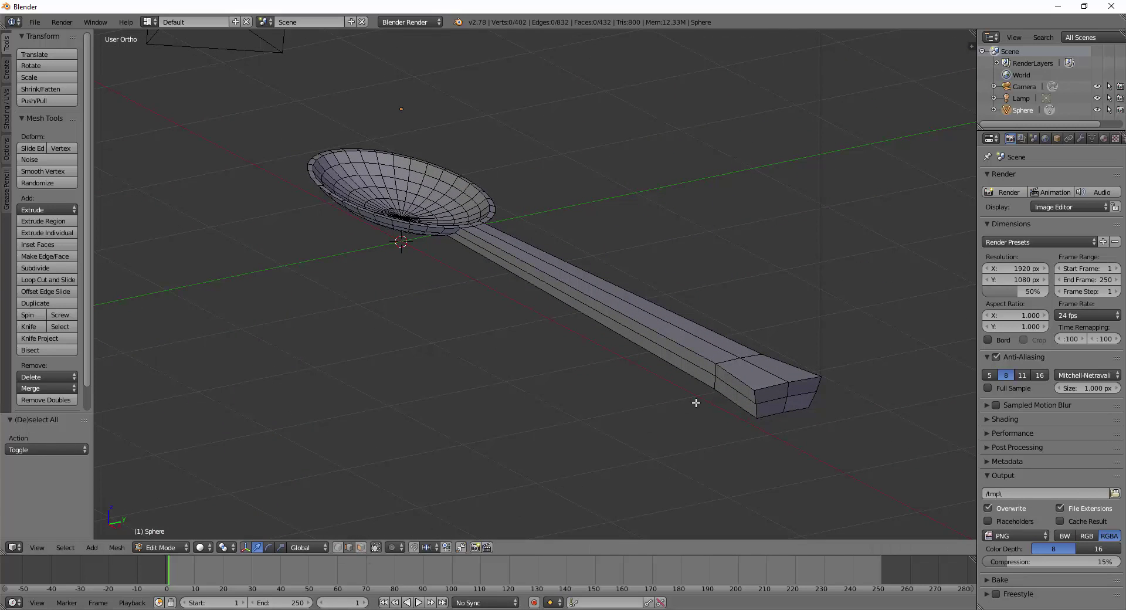
pyautogui.keyDown('alt'); pyautogui.rightClick(729, 360); pyautogui.keyUp('alt')
pyautogui.press('s')
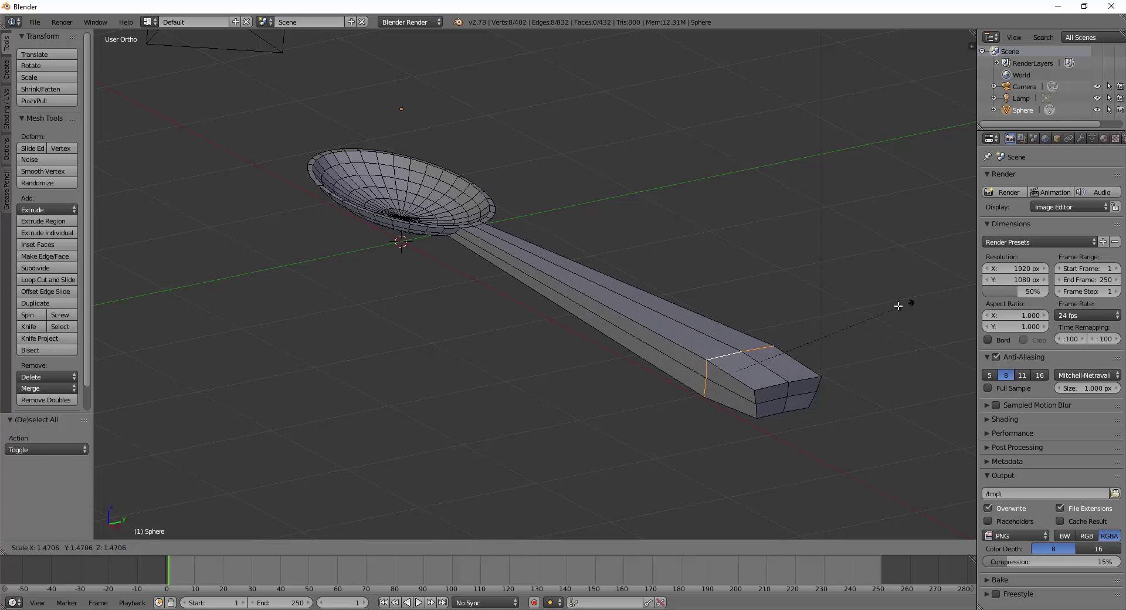
pyautogui.click(812, 331)
pyautogui.hotkey('ctrl', 'z')
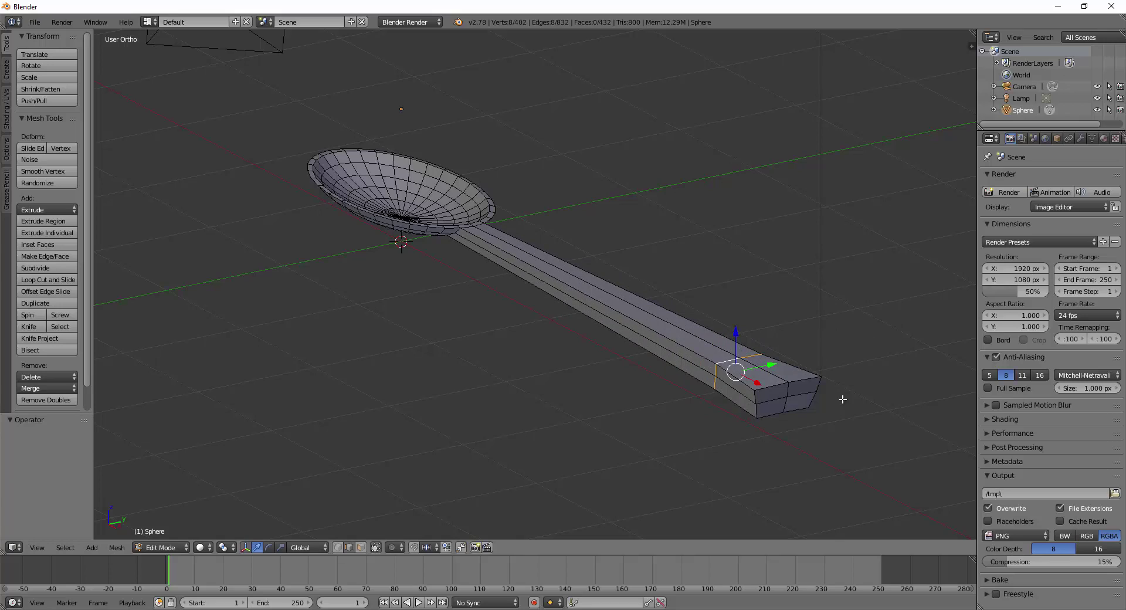
# - Select all of the handle's end faces in the wireframe front view and scale them uniformly to about 1.253
pyautogui.keyDown('alt'); pyautogui.rightClick(775, 384); pyautogui.keyUp('alt')
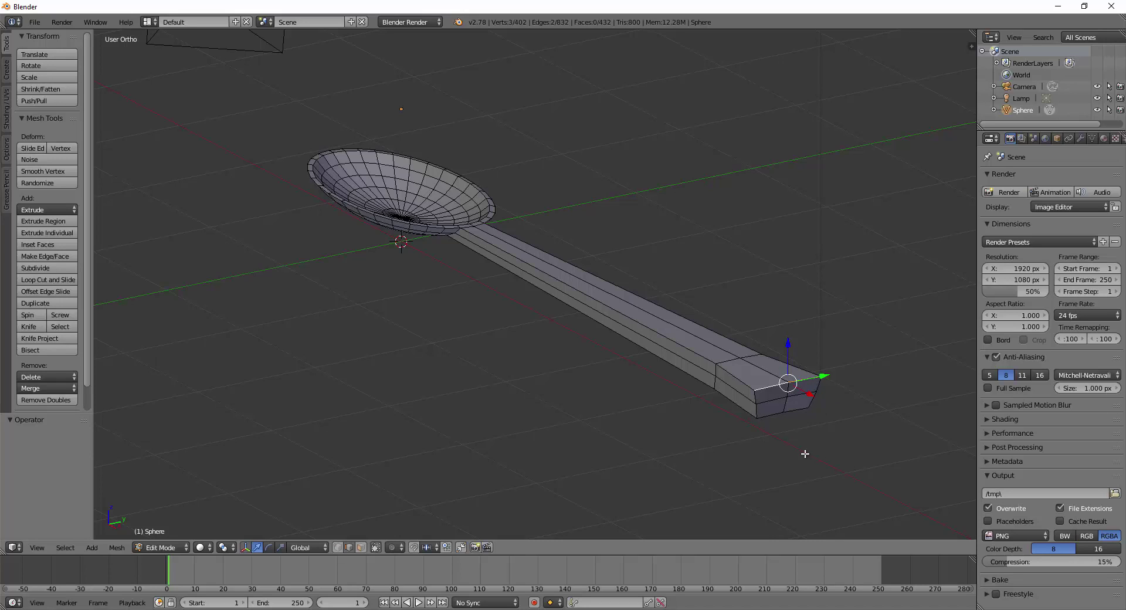
pyautogui.moveTo(804, 455); pyautogui.dragTo(850, 445, button='middle')
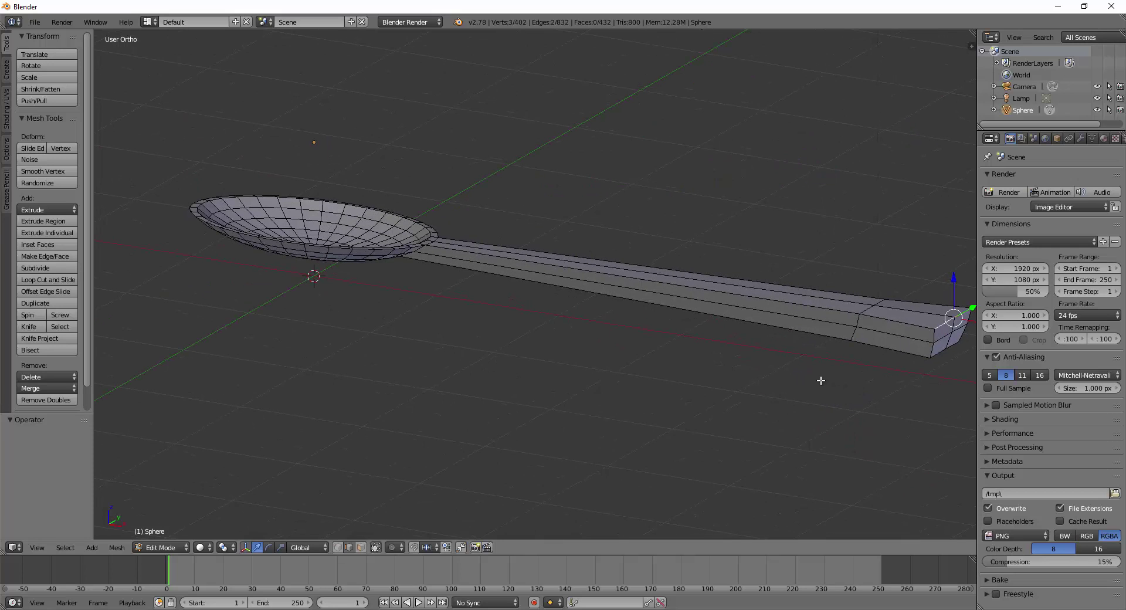
pyautogui.press('KP_1')
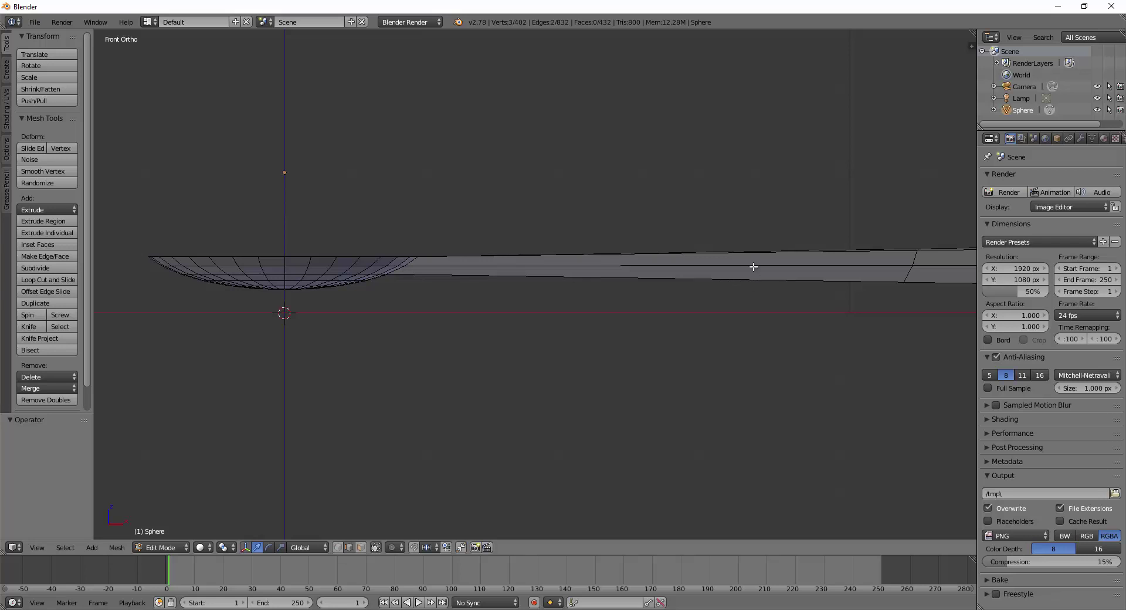
pyautogui.keyDown('shift'); pyautogui.moveTo(767, 249); pyautogui.dragTo(692, 238, button='middle'); pyautogui.keyUp('shift')
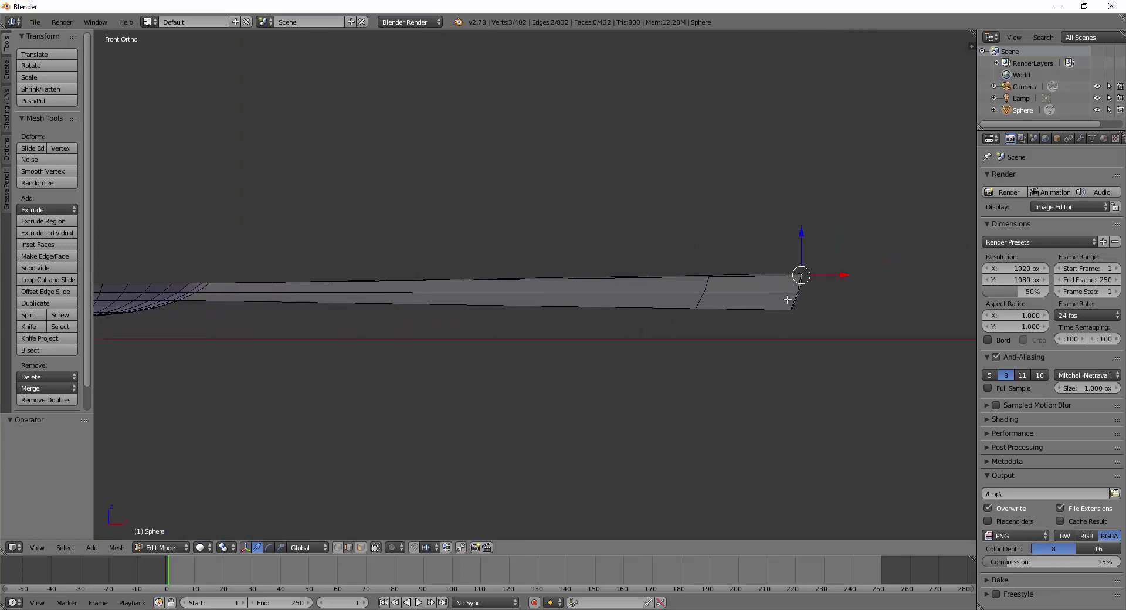
pyautogui.keyDown('shift'); pyautogui.moveTo(707, 299); pyautogui.dragTo(485, 304, button='middle'); pyautogui.keyUp('shift')
pyautogui.scroll(2, 708, 345)
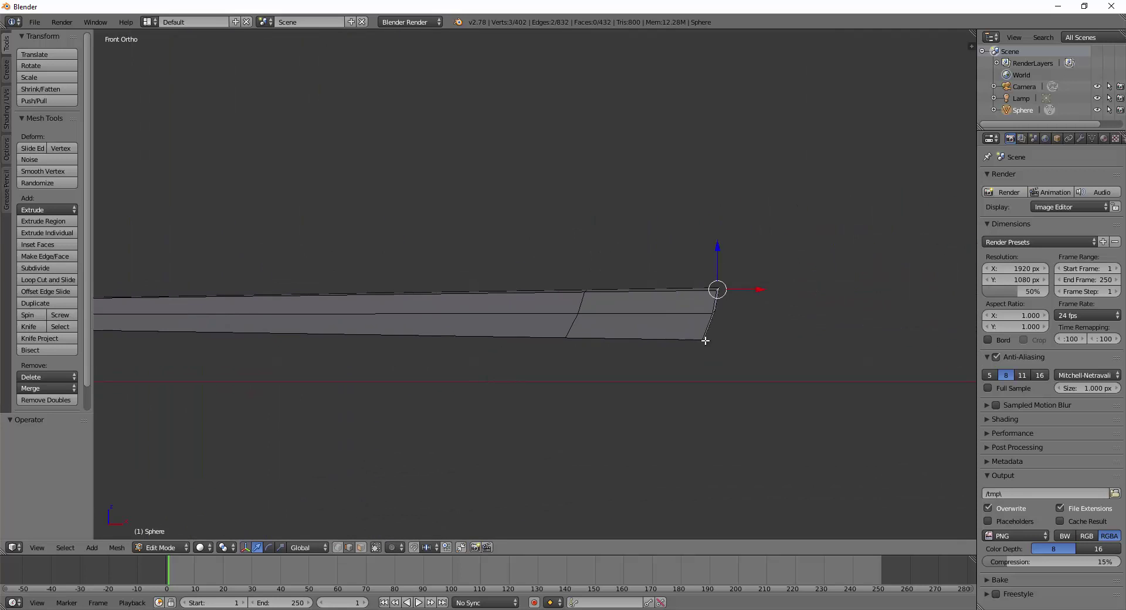
pyautogui.press('z')
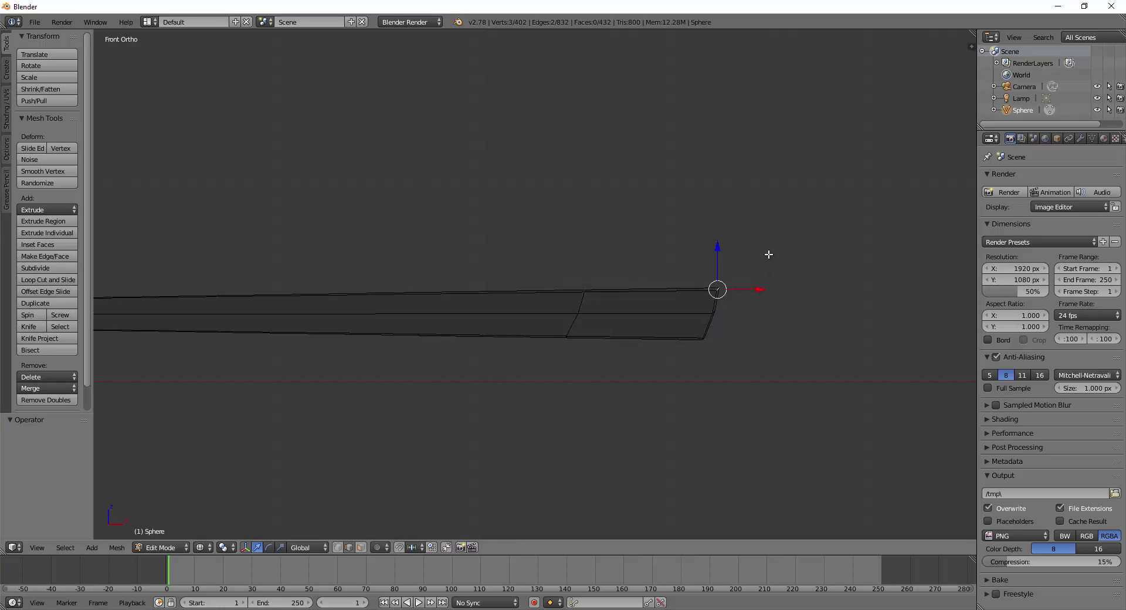
pyautogui.press('a')
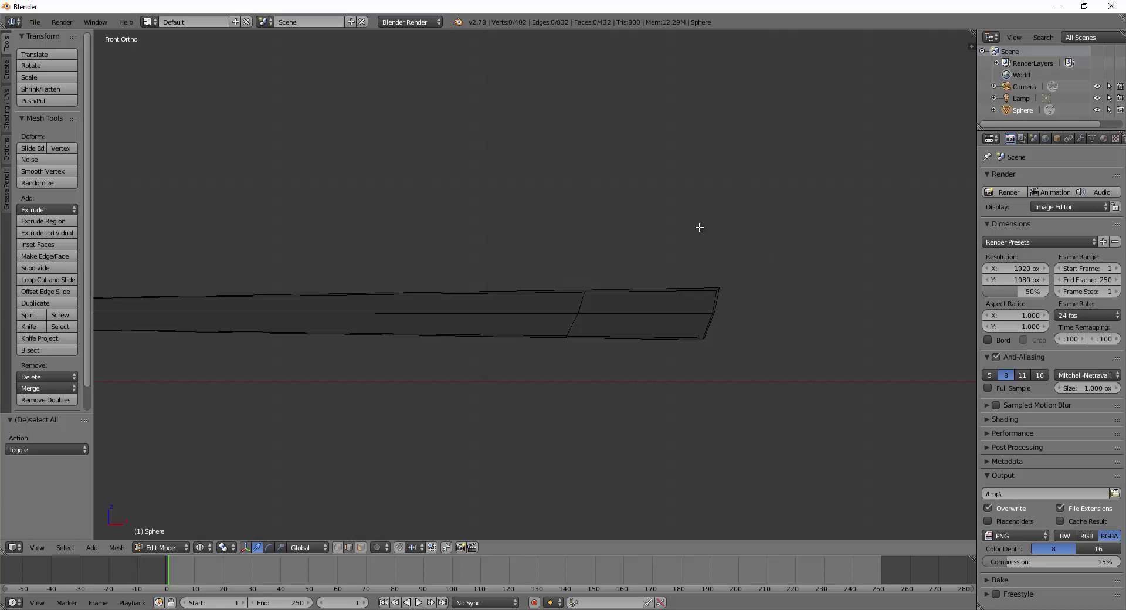
pyautogui.press('b')
pyautogui.moveTo(679, 226); pyautogui.dragTo(837, 432)
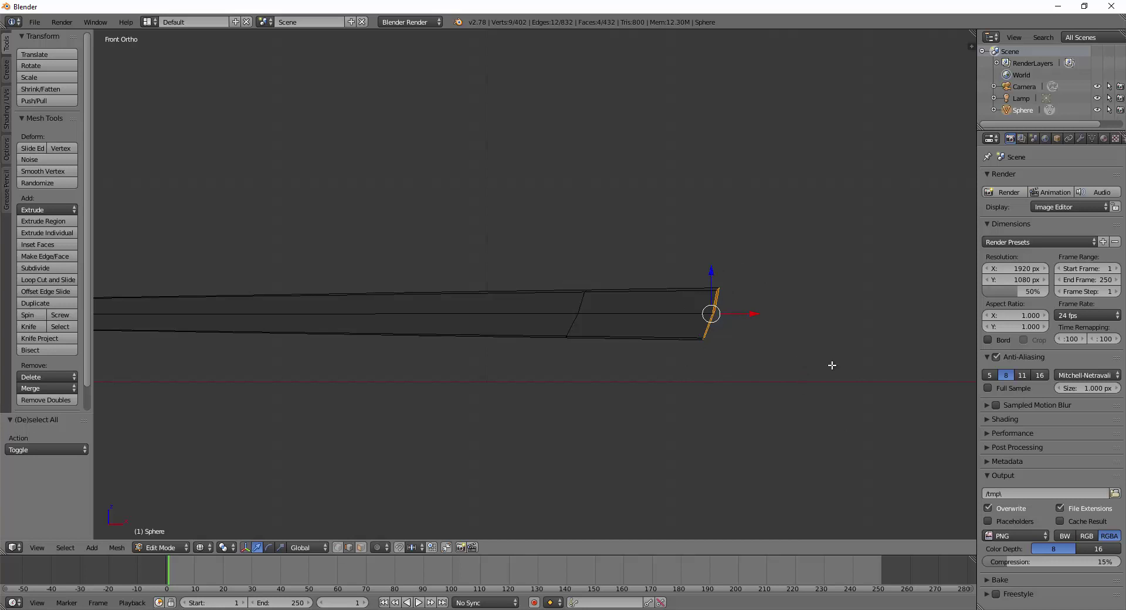
pyautogui.moveTo(832, 365); pyautogui.dragTo(763, 383, button='middle')
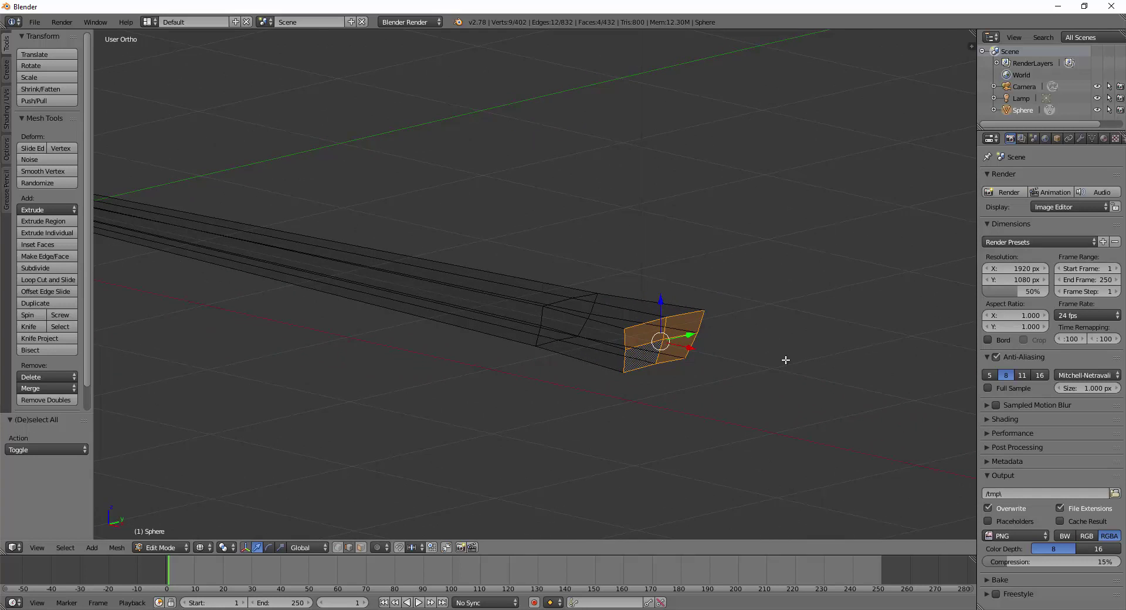
pyautogui.press('s')
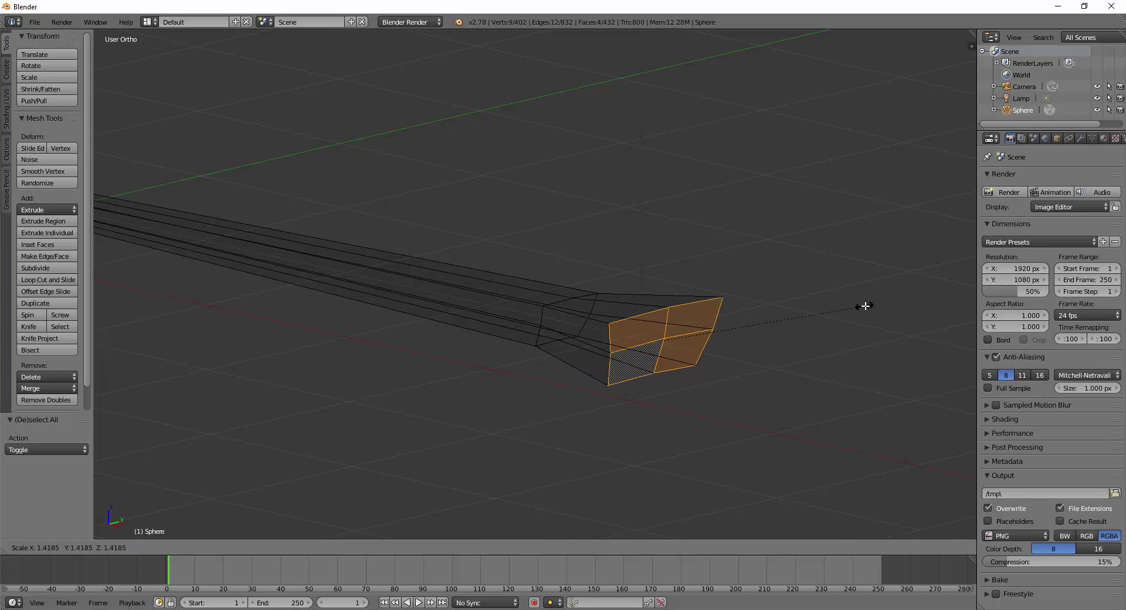
pyautogui.click(840, 307)
pyautogui.moveTo(840, 307); pyautogui.dragTo(722, 395, button='middle')
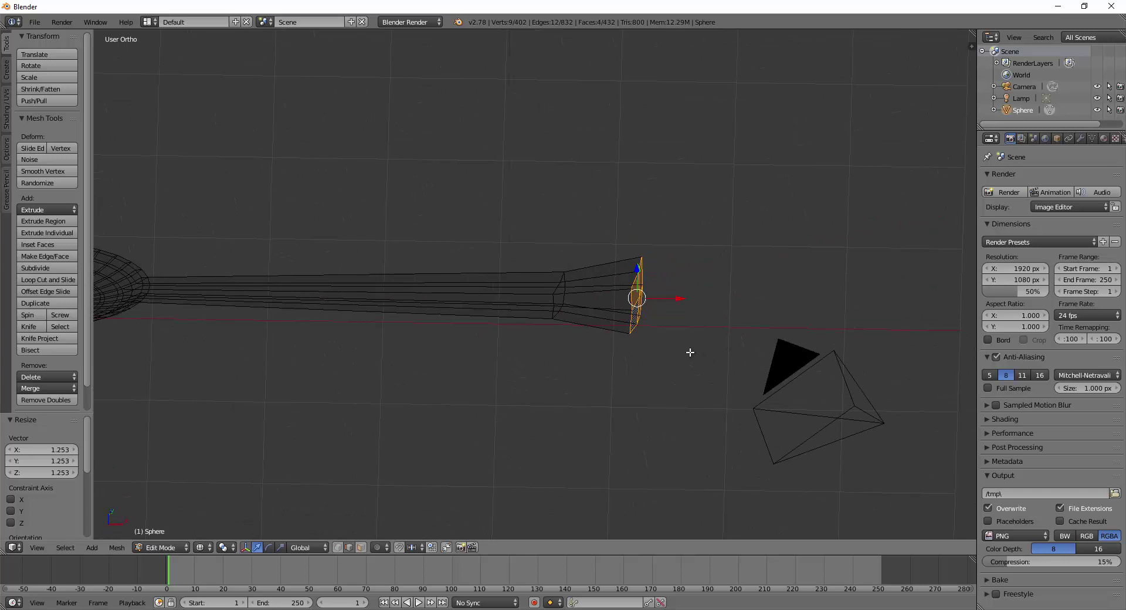
pyautogui.press('z')
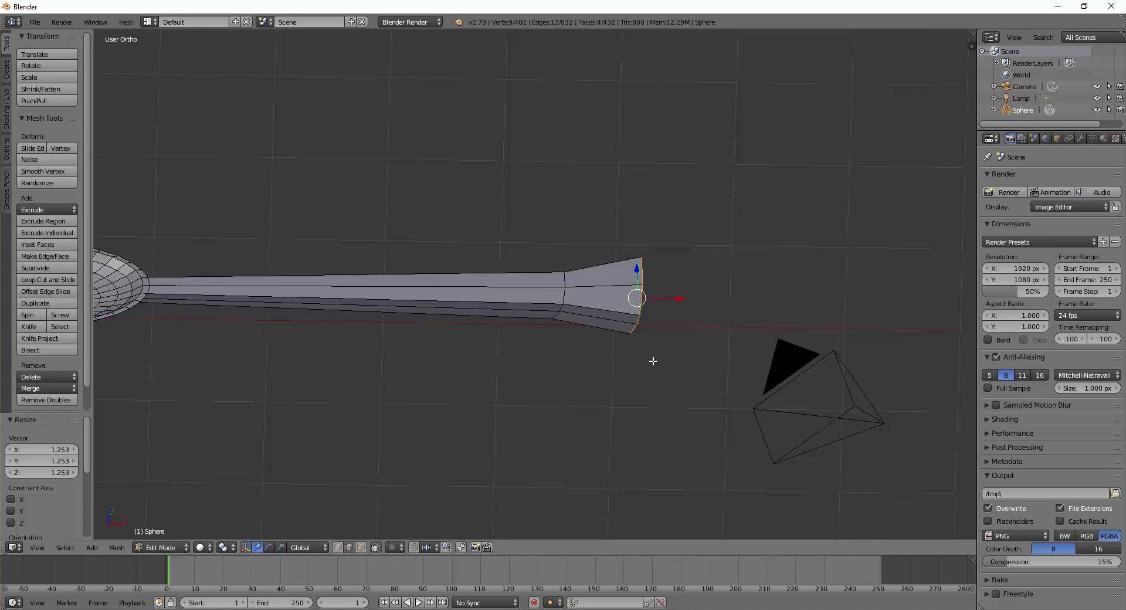
# - Select the whole flared end section of the handle in the wireframe front view and raise it about 0.325 along Z
pyautogui.moveTo(654, 361); pyautogui.dragTo(604, 403, button='middle')
pyautogui.scroll(-2, 627, 420)
pyautogui.scroll(2, 575, 385)
pyautogui.scroll(-2, 584, 390)
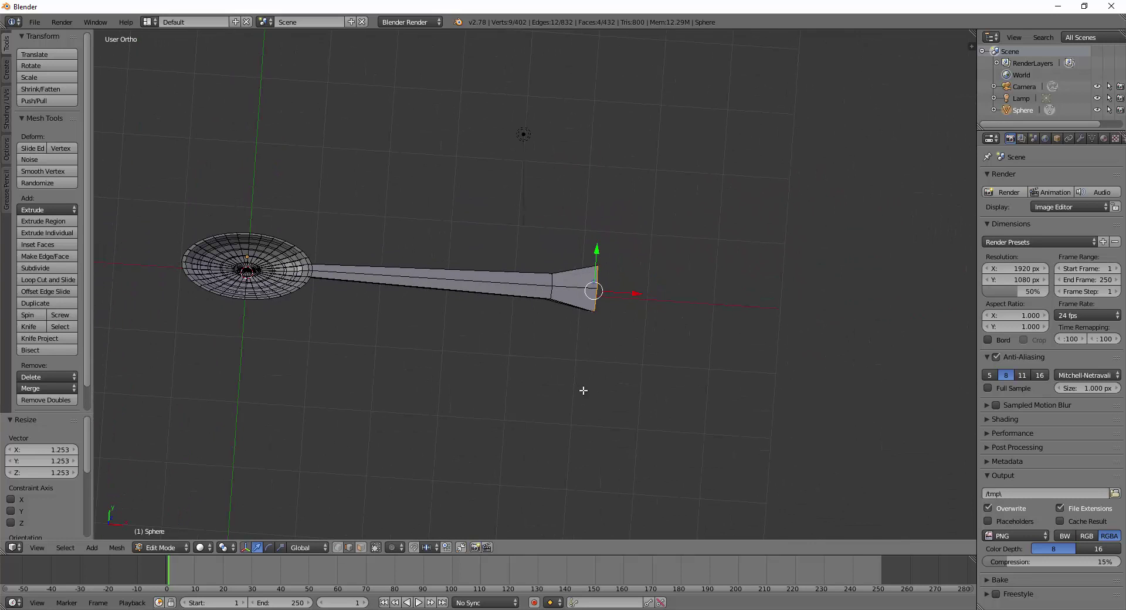
pyautogui.moveTo(585, 348); pyautogui.dragTo(595, 268, button='middle')
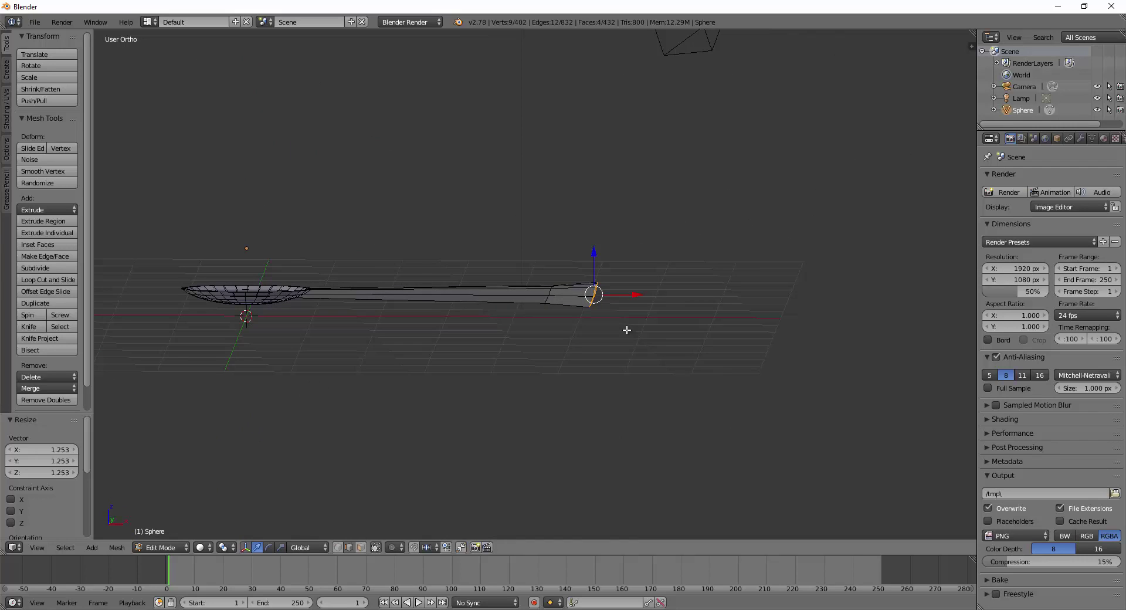
pyautogui.press('KP_1')
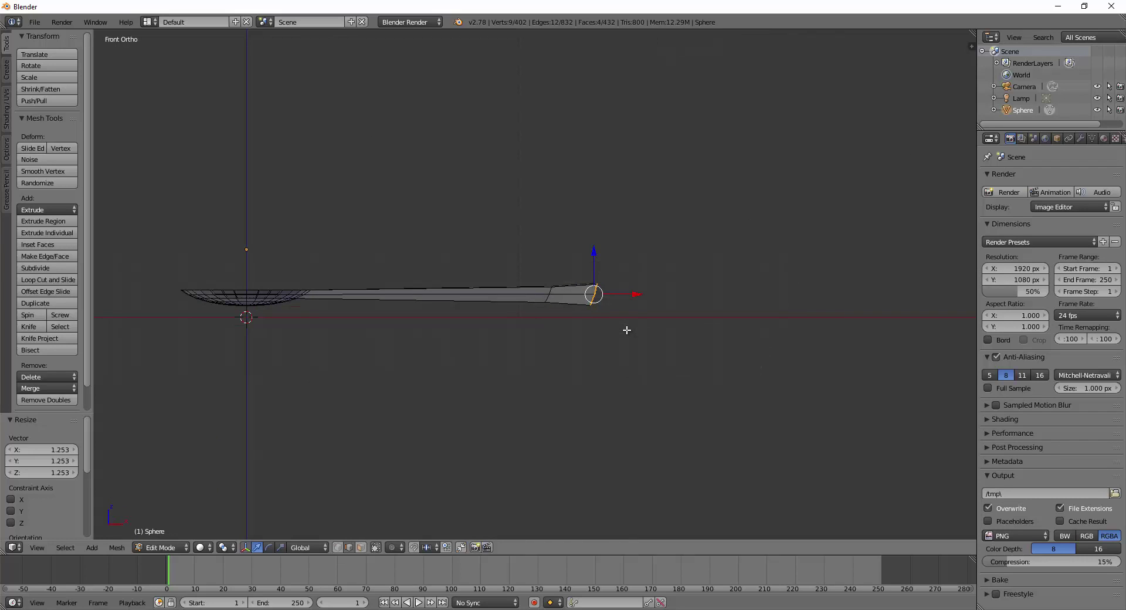
pyautogui.press('z')
pyautogui.press('a')
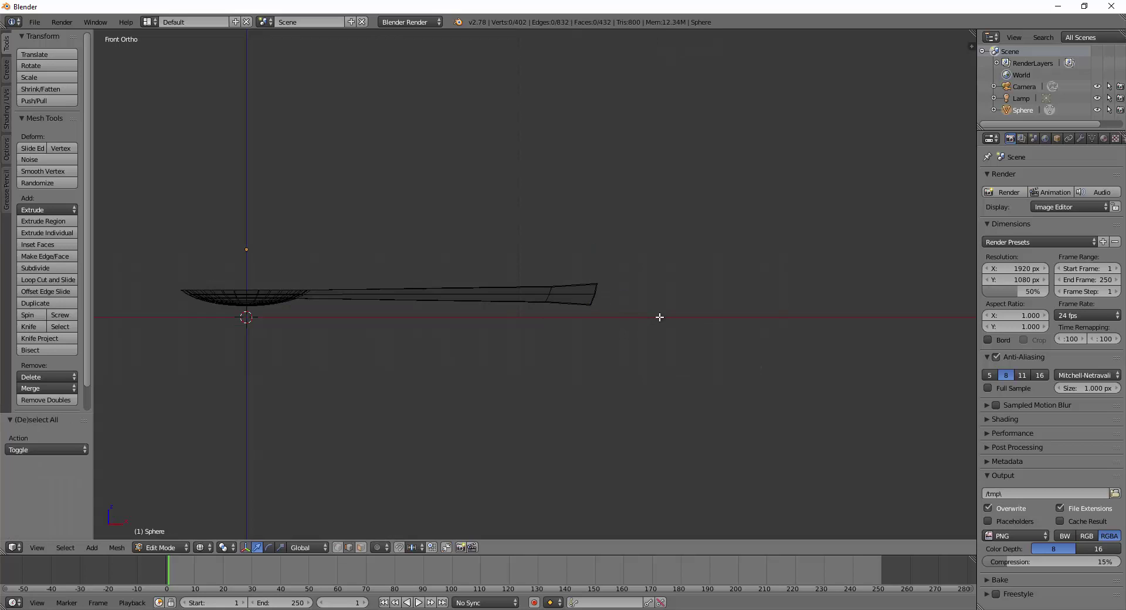
pyautogui.press('b')
pyautogui.moveTo(521, 247); pyautogui.dragTo(684, 375)
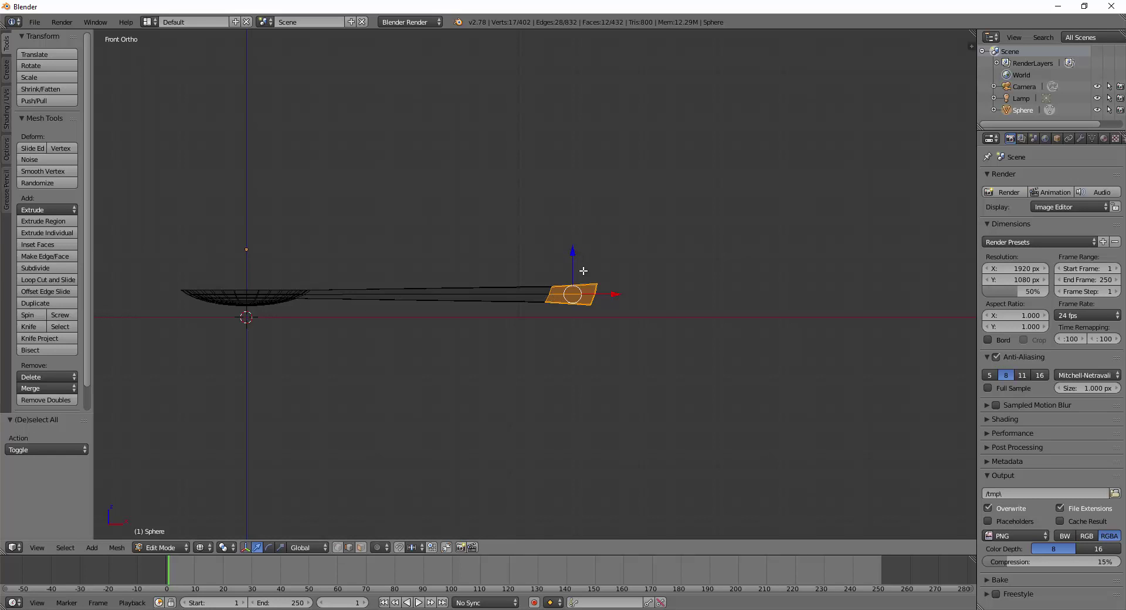
pyautogui.moveTo(573, 253); pyautogui.dragTo(575, 231)
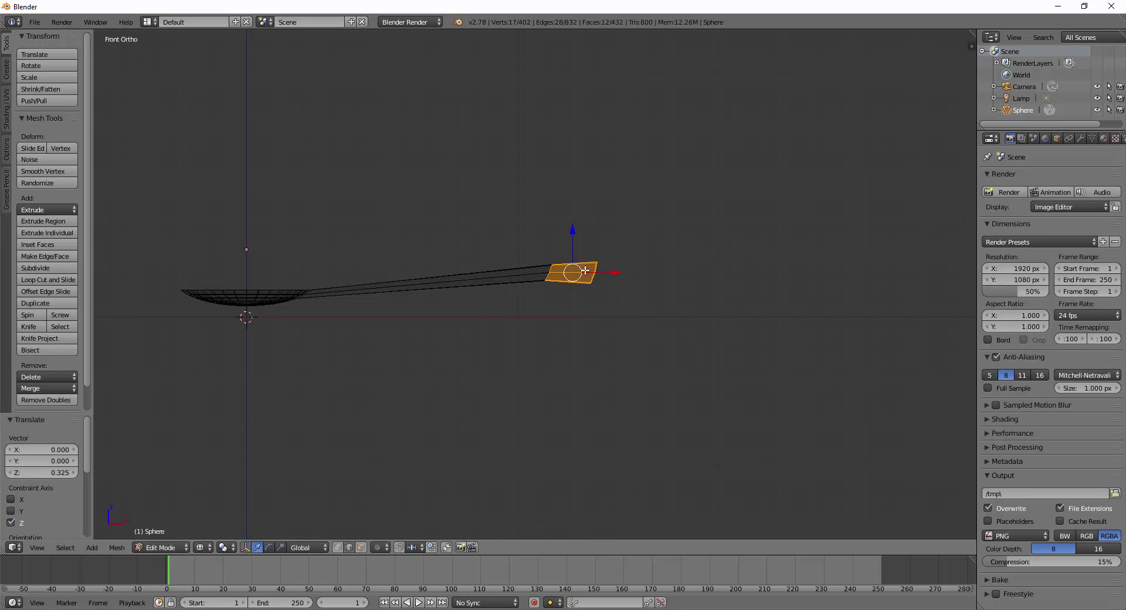
# - Raise only the handle's outermost end faces about 0.079 along Z, and lower them again by about 0.007
pyautogui.press('a')
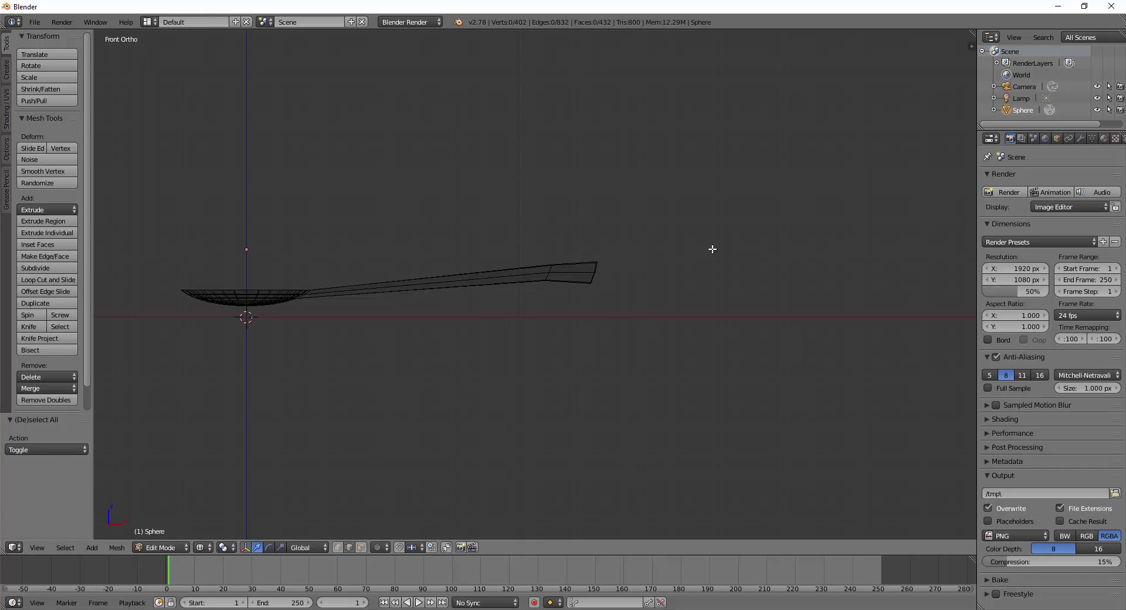
pyautogui.press('b')
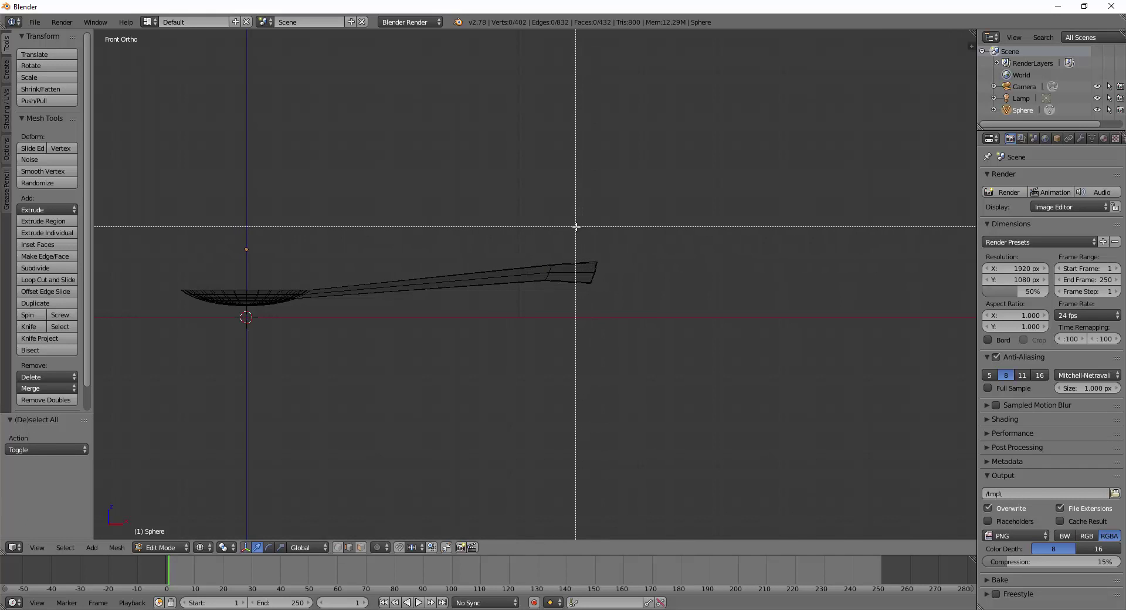
pyautogui.moveTo(576, 226); pyautogui.dragTo(643, 347)
pyautogui.moveTo(592, 232); pyautogui.dragTo(591, 228)
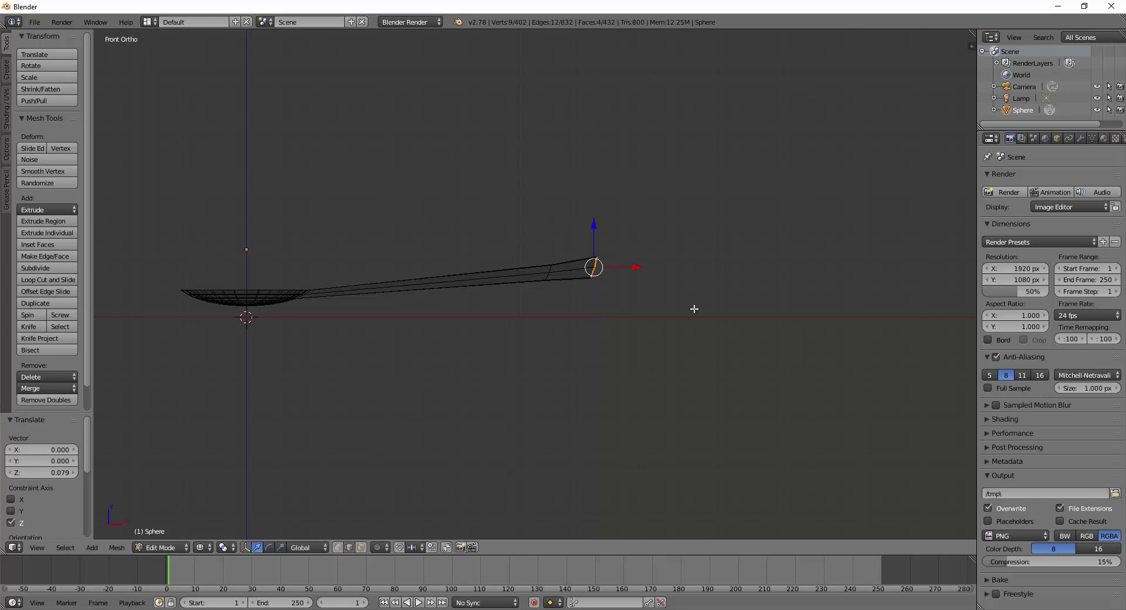
pyautogui.moveTo(694, 309); pyautogui.dragTo(461, 317, button='middle')
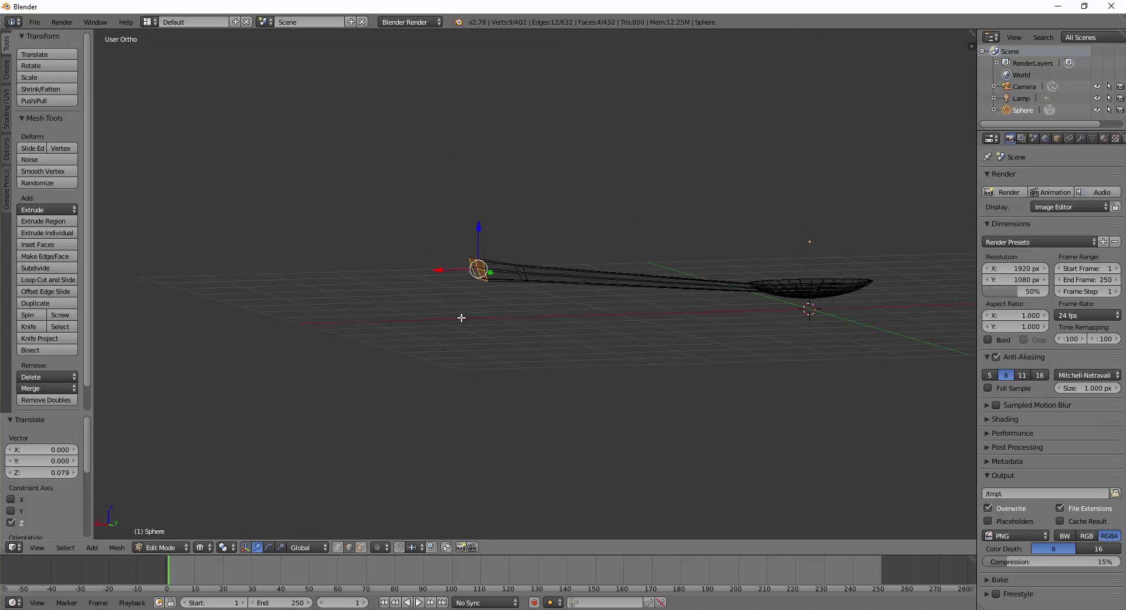
pyautogui.moveTo(527, 285); pyautogui.dragTo(771, 266, button='middle')
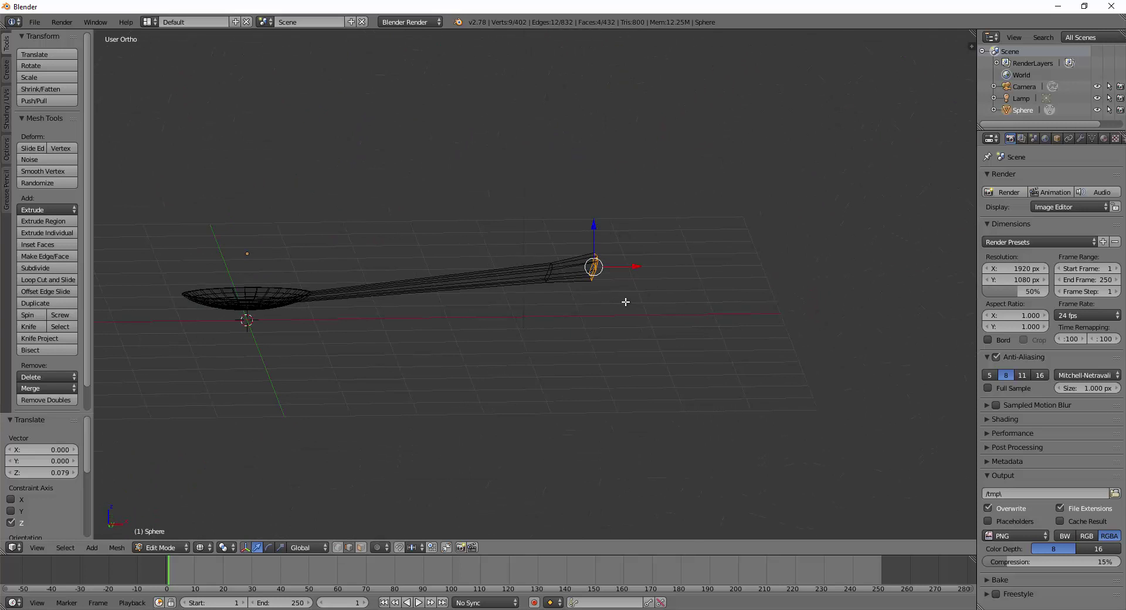
pyautogui.moveTo(625, 302); pyautogui.dragTo(604, 239, button='middle')
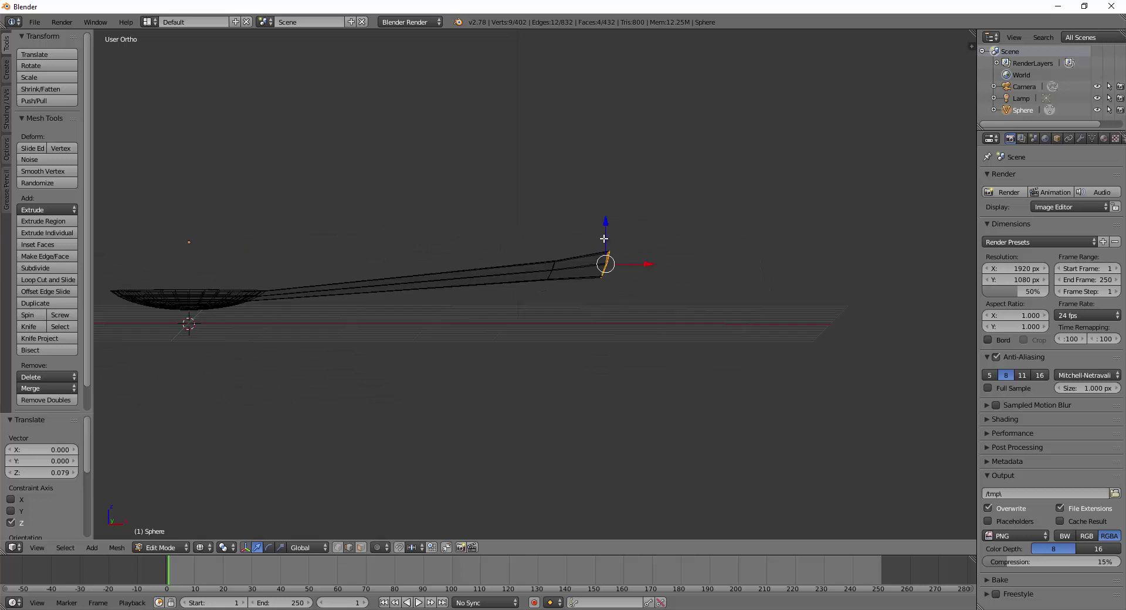
pyautogui.moveTo(607, 222); pyautogui.dragTo(606, 224)
pyautogui.moveTo(606, 224); pyautogui.dragTo(700, 338, button='middle')
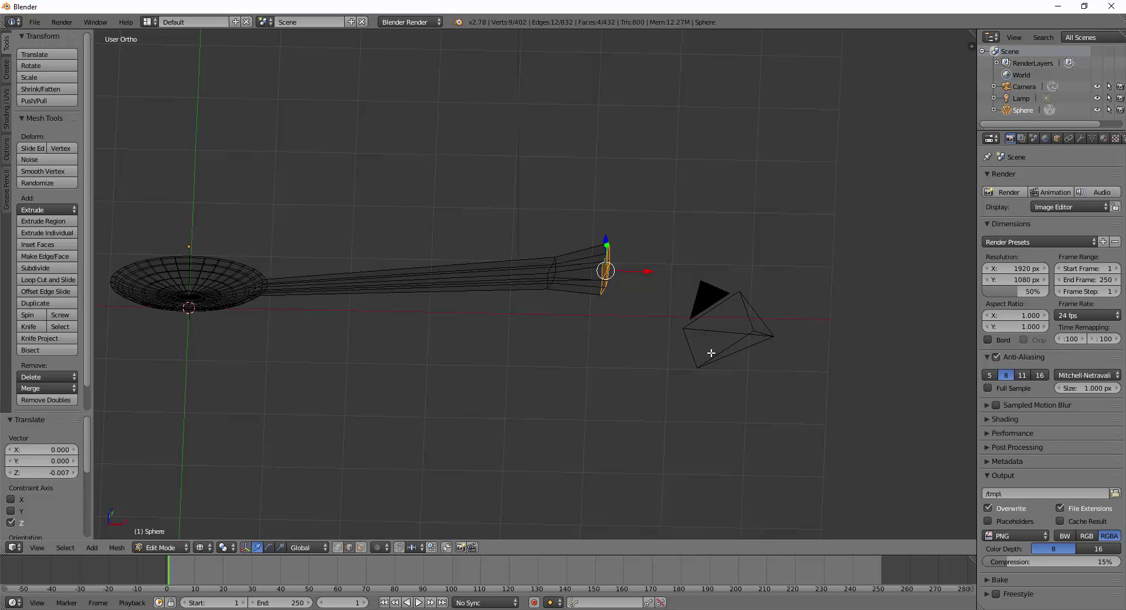
# - Deselect everything, restore solid shading and switch to Object Mode to view the whole spoon
pyautogui.press('a')
pyautogui.press('z')
pyautogui.moveTo(528, 370)
pyautogui.mouseDown(button='middle')
pyautogui.moveTo(550, 403)
pyautogui.moveTo(537, 372)
pyautogui.moveTo(575, 387)
pyautogui.moveTo(546, 392)
pyautogui.moveTo(528, 375)
pyautogui.mouseUp(button='middle')
pyautogui.press('Tab')
pyautogui.moveTo(483, 306); pyautogui.dragTo(639, 350, button='middle')
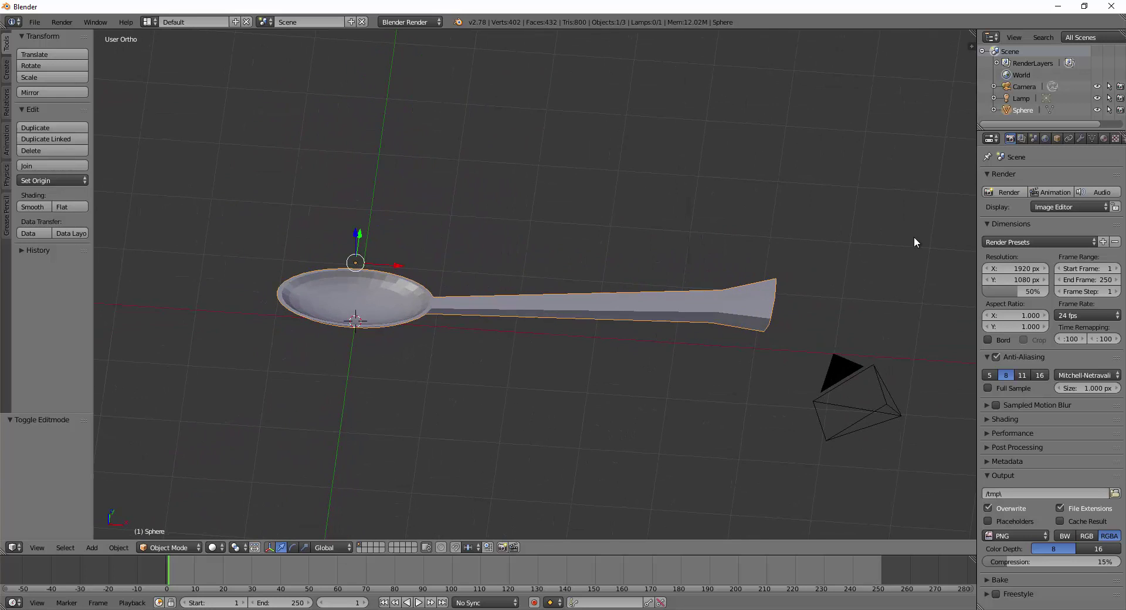
# - Add a Subdivision Surface modifier to the spoon and set both its view and render subdivisions to 3
pyautogui.click(1081, 138)
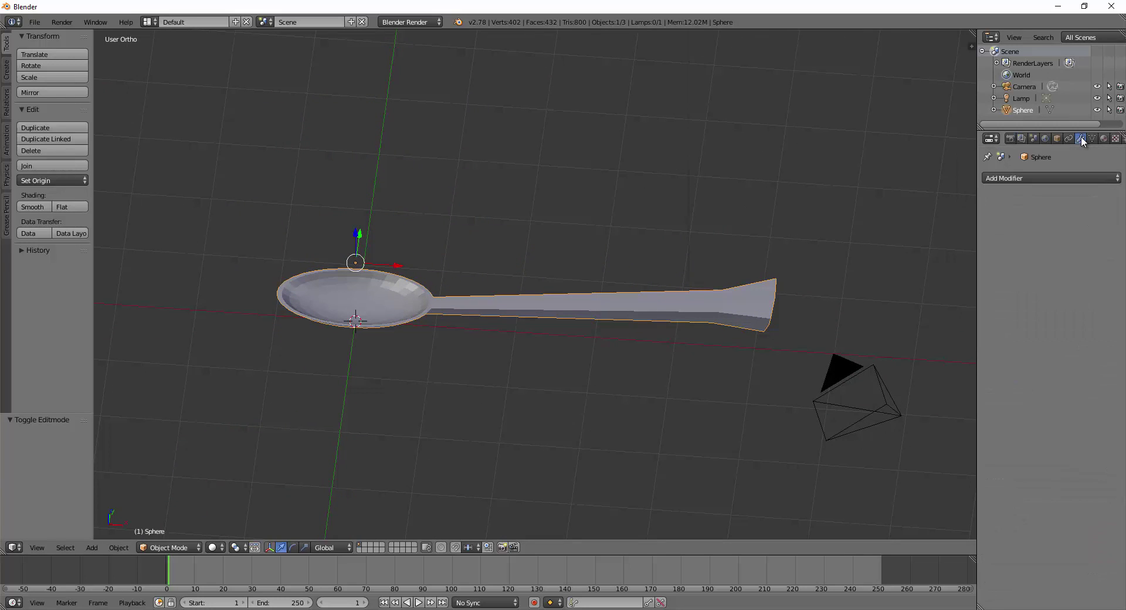
pyautogui.click(1073, 177)
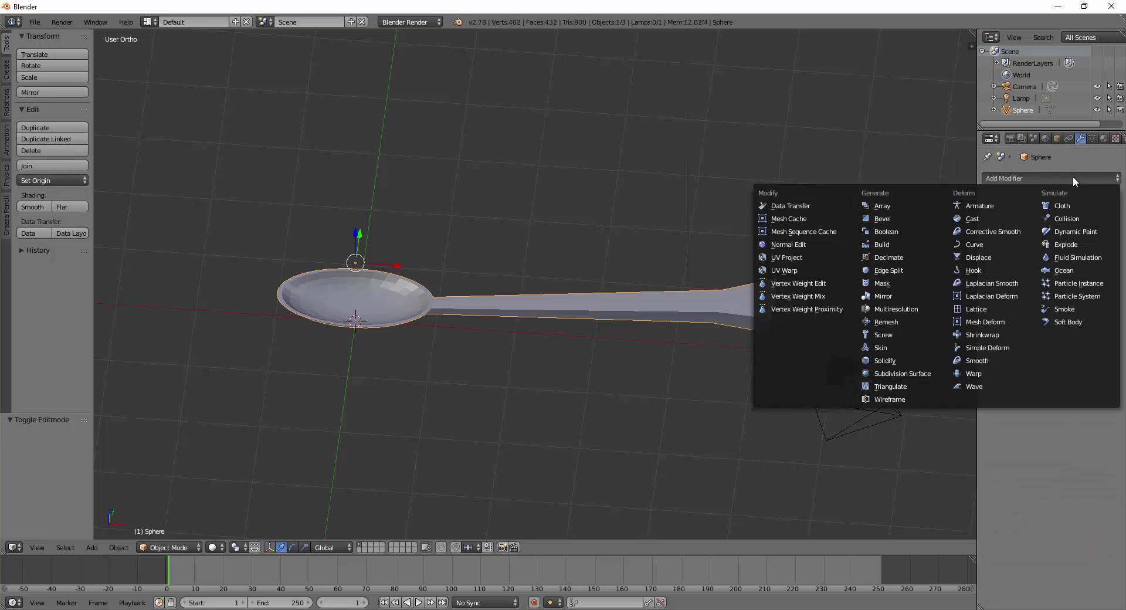
pyautogui.click(916, 373)
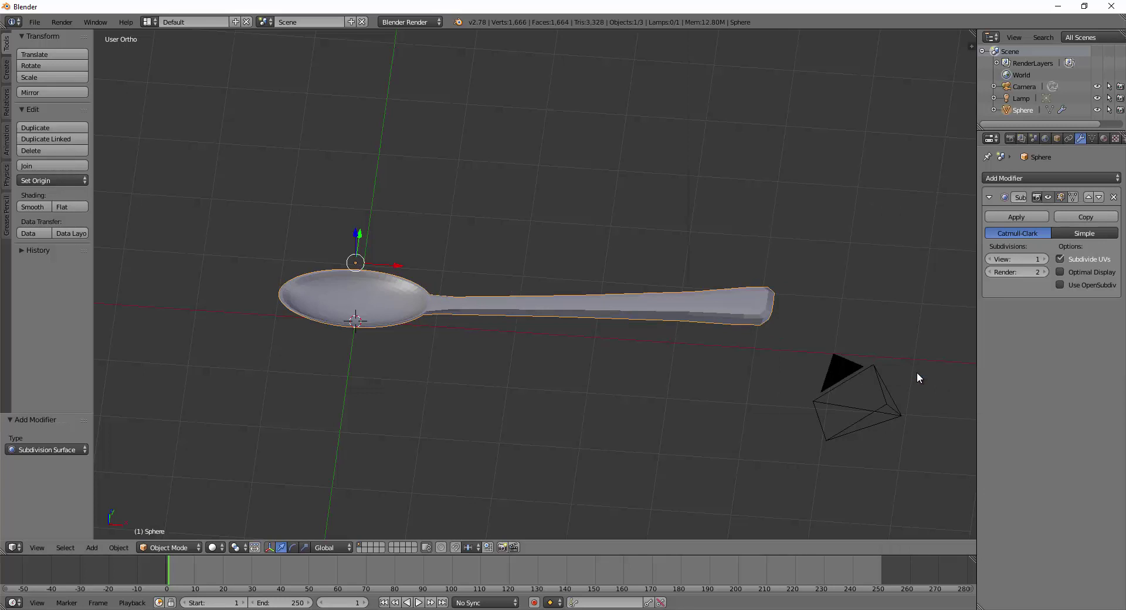
pyautogui.click(1045, 259)
pyautogui.click(1045, 259)
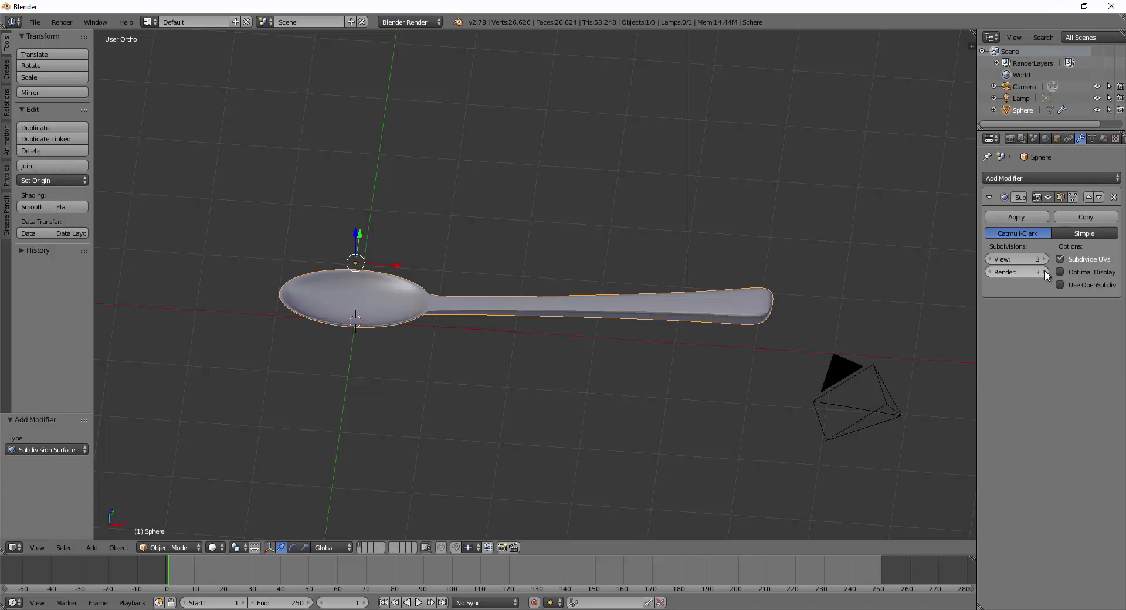
pyautogui.moveTo(774, 364); pyautogui.dragTo(661, 436, button='middle')
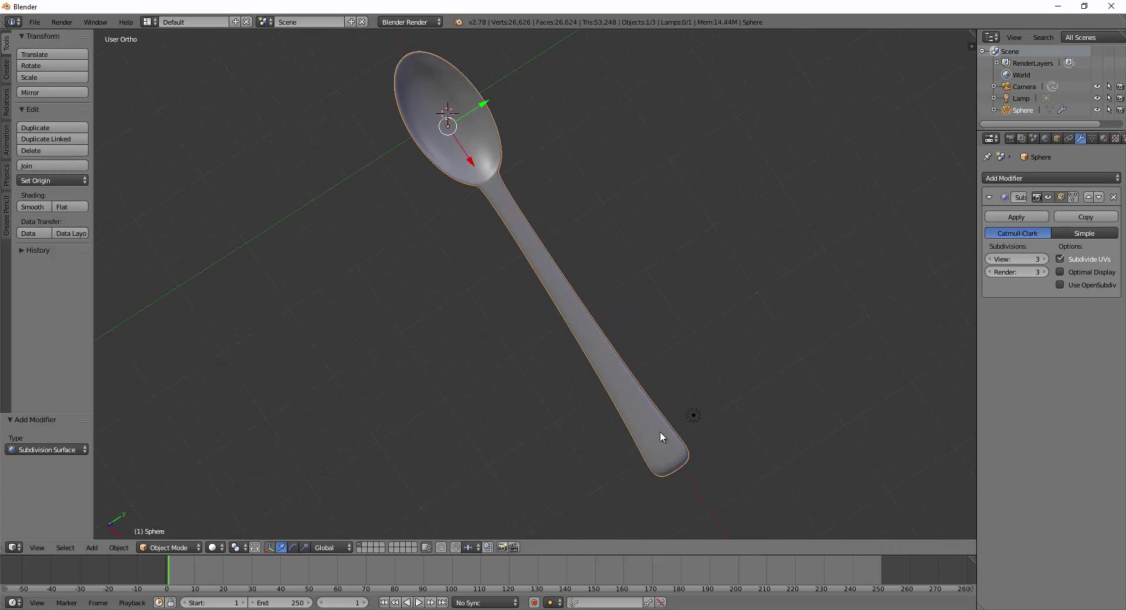
pyautogui.moveTo(777, 448); pyautogui.dragTo(820, 364, button='middle')
# - In wireframe Edit Mode, select only the handle's outermost end faces and scale them uniformly to about 1.266
pyautogui.press('Tab')
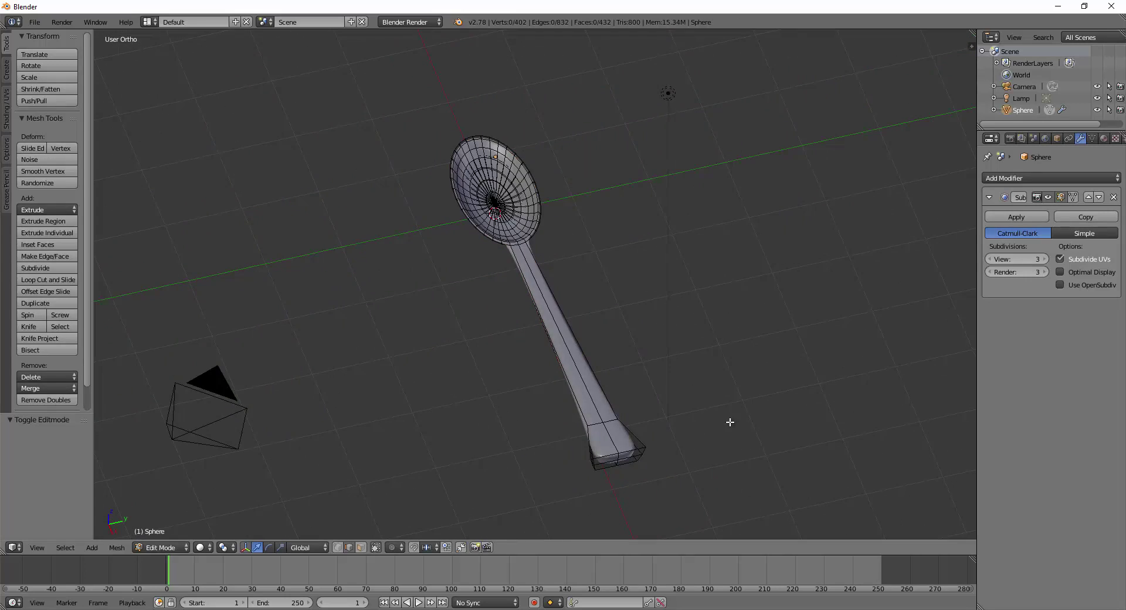
pyautogui.moveTo(729, 420); pyautogui.dragTo(770, 390, button='middle')
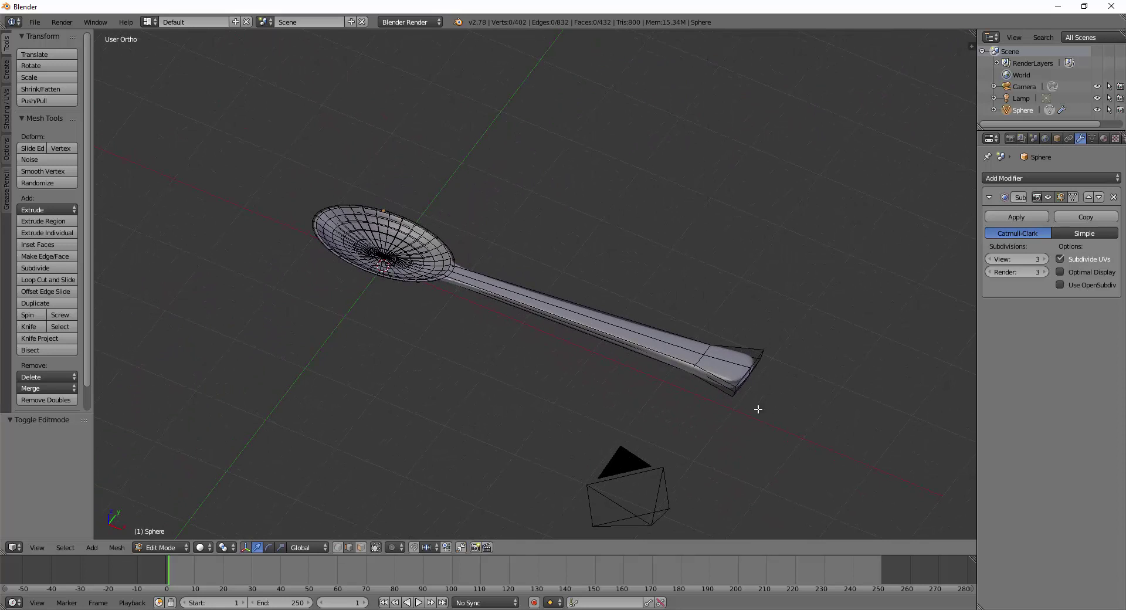
pyautogui.press('z')
pyautogui.moveTo(805, 373); pyautogui.dragTo(847, 365, button='middle')
pyautogui.press('a')
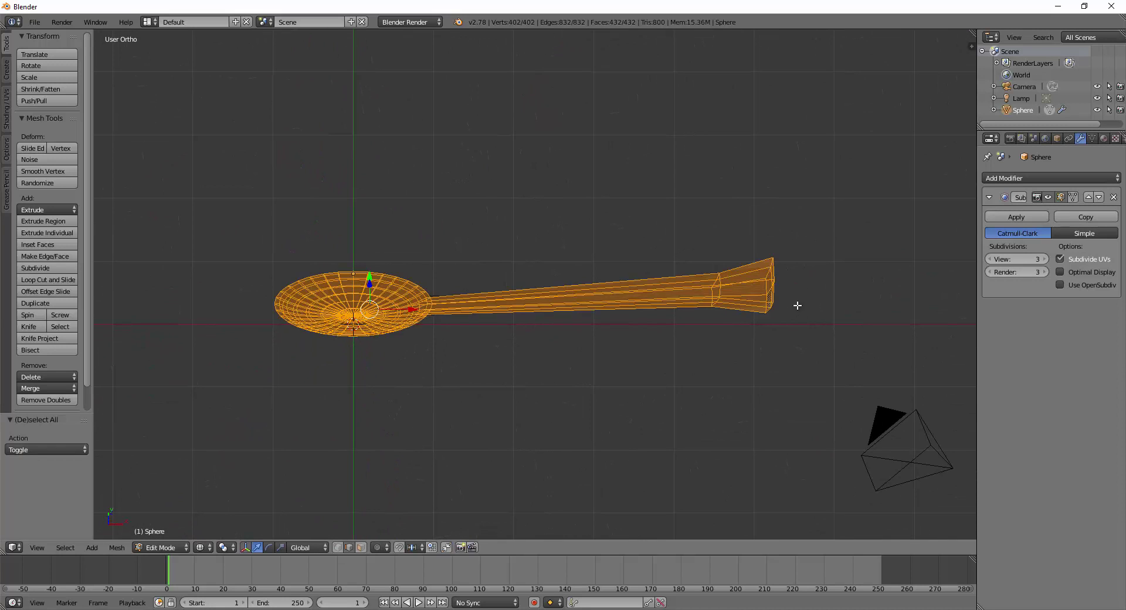
pyautogui.press('a')
pyautogui.press('b')
pyautogui.moveTo(765, 246); pyautogui.dragTo(805, 346)
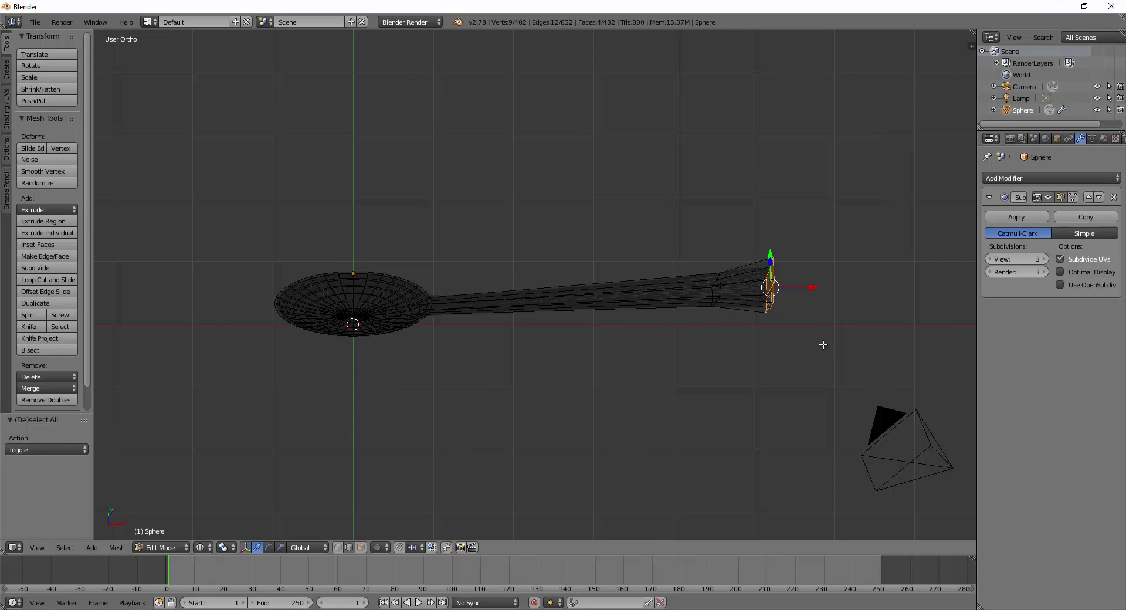
pyautogui.press('s')
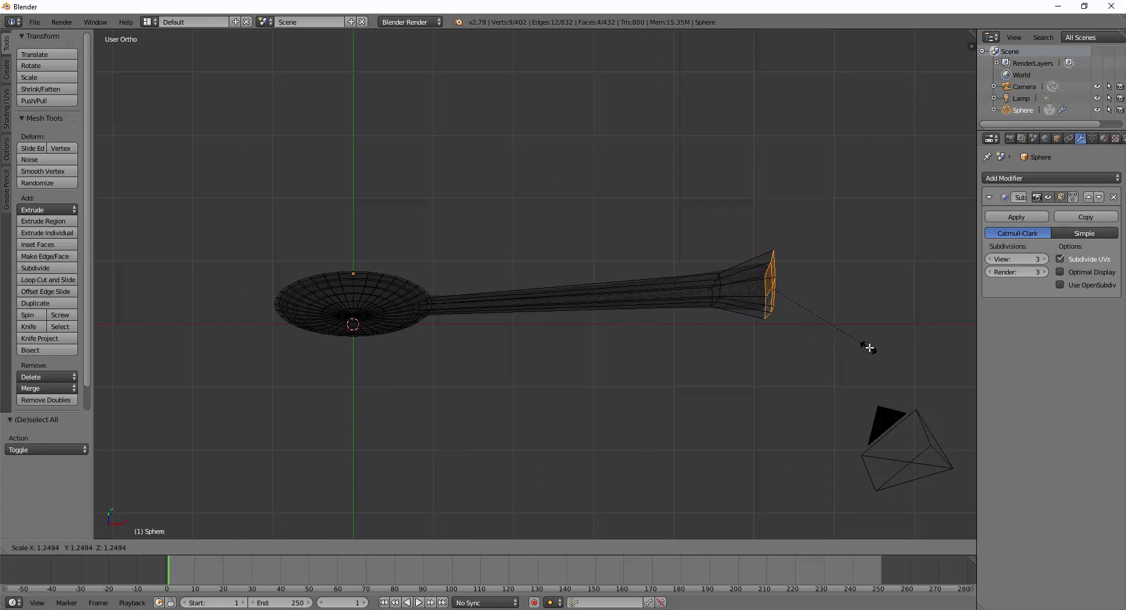
pyautogui.click(871, 348)
# - Restore solid shading, return to Object Mode, apply smooth shading to the spoon and inspect it from several angles
pyautogui.press('z')
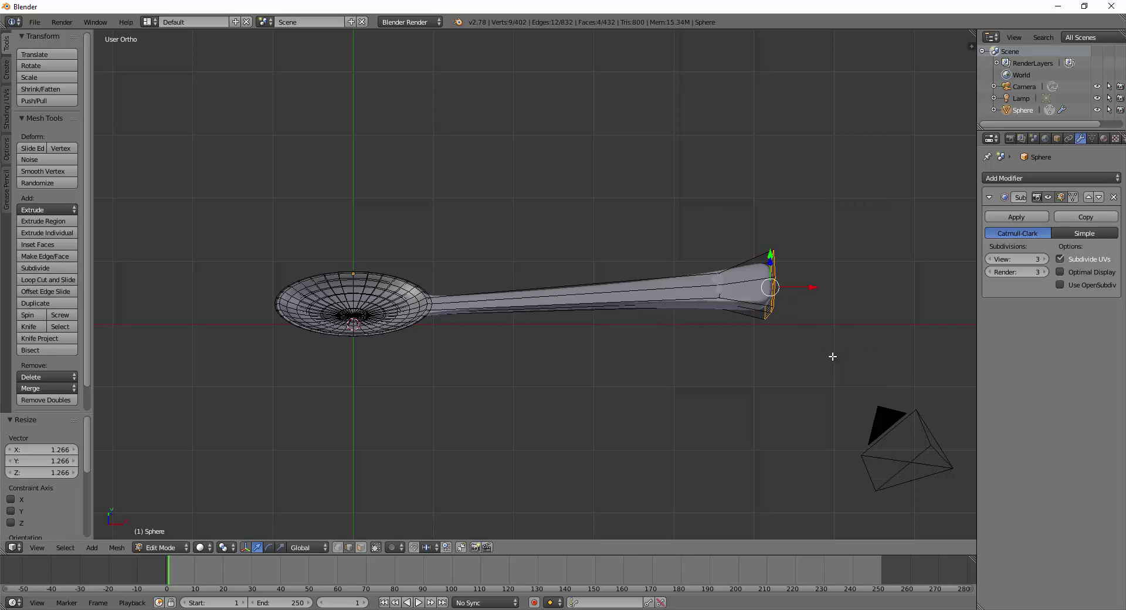
pyautogui.press('Tab')
pyautogui.moveTo(836, 353); pyautogui.dragTo(664, 309, button='middle')
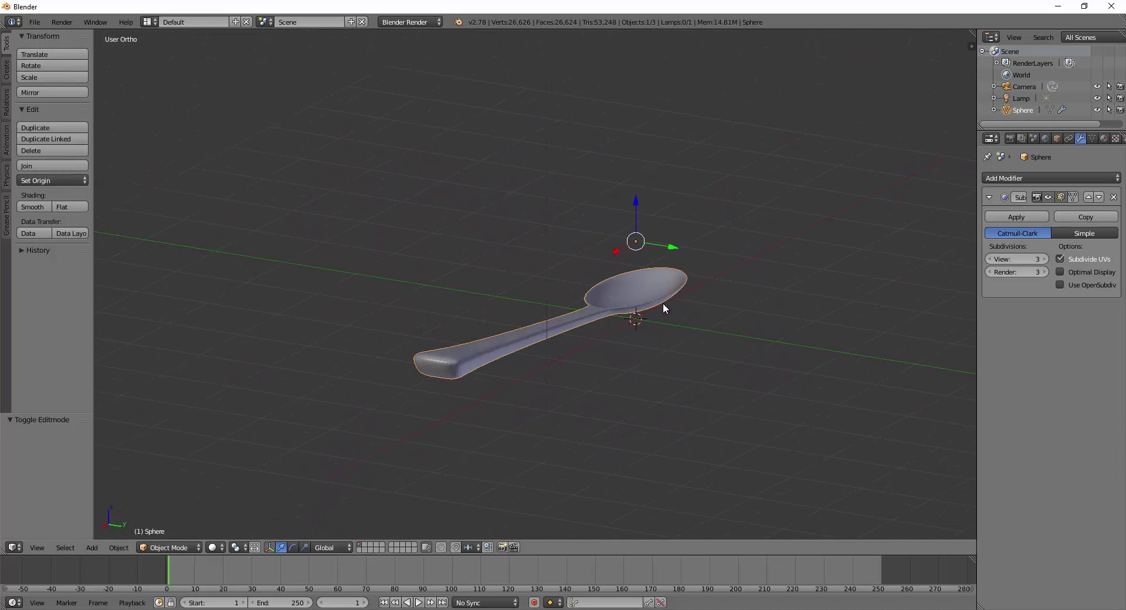
pyautogui.moveTo(456, 359); pyautogui.dragTo(493, 337, button='middle')
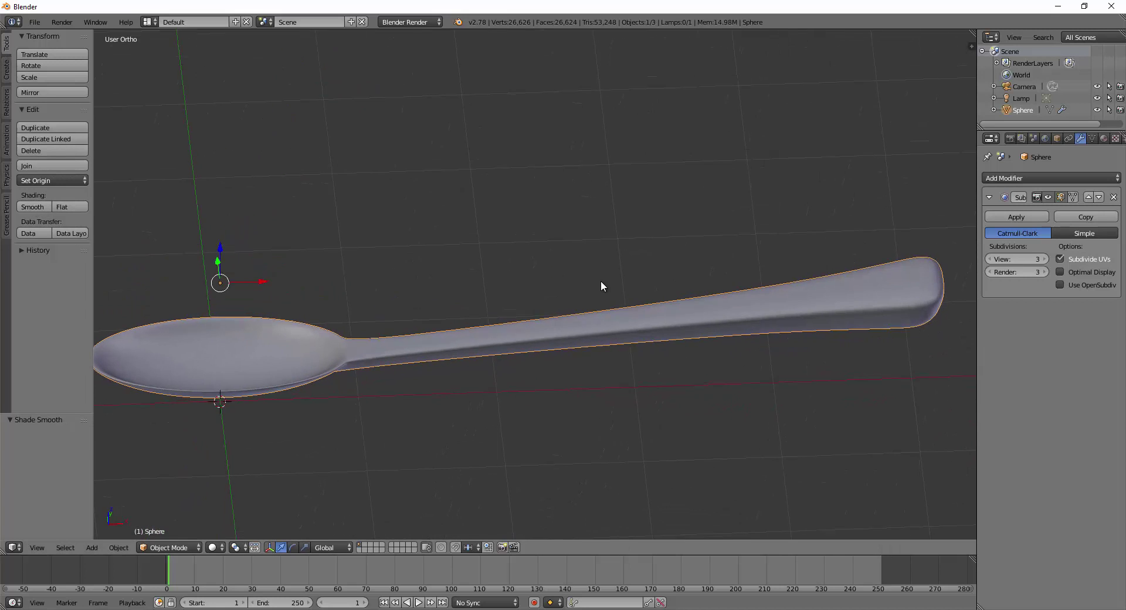
pyautogui.scroll(1, 606, 260)
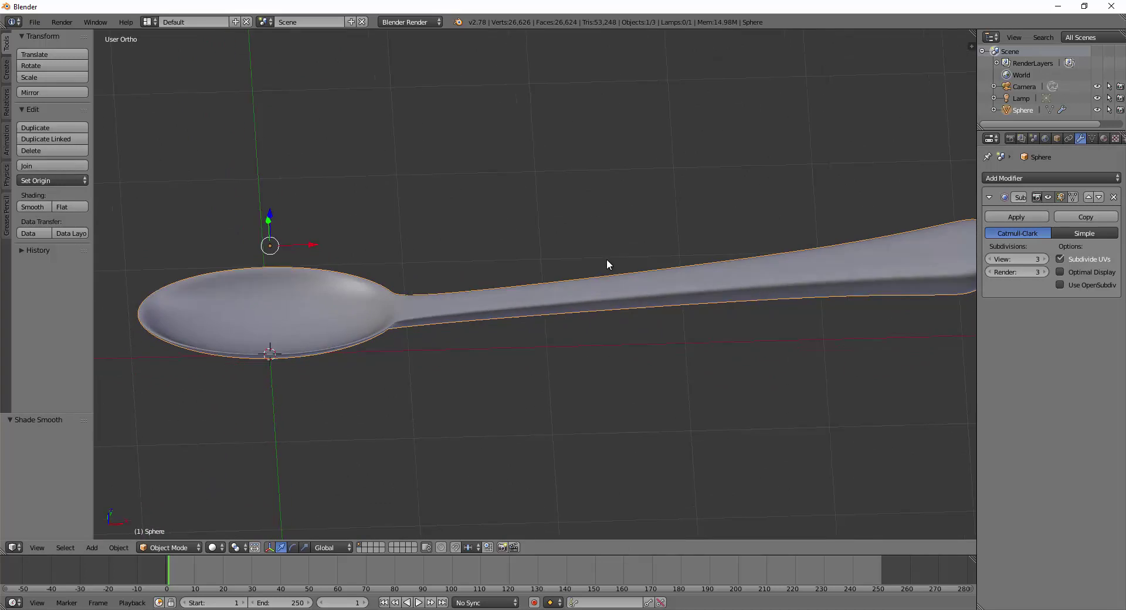
pyautogui.scroll(-3, 606, 259)
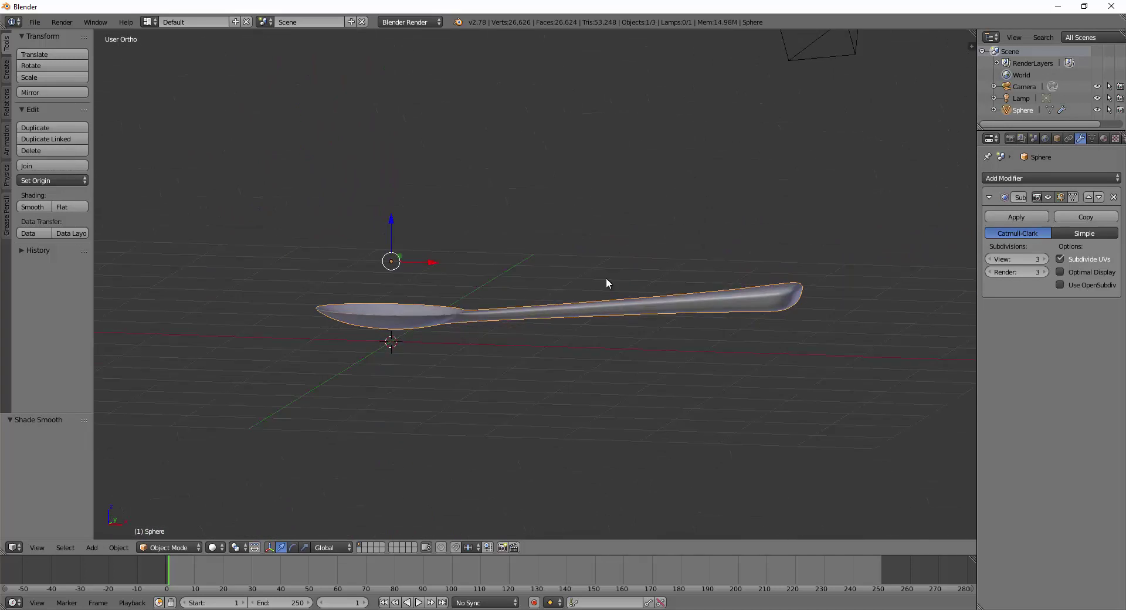